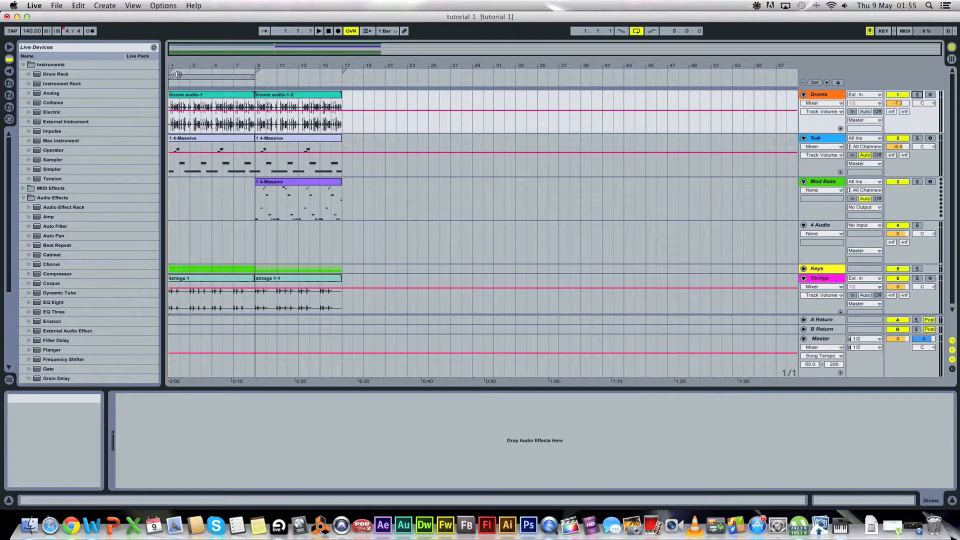
# Step: Play the loop over bars 1 to 9 while soloing the Drums, Sub, Keys and Strings tracks one after another
pyautogui.click(190, 77)
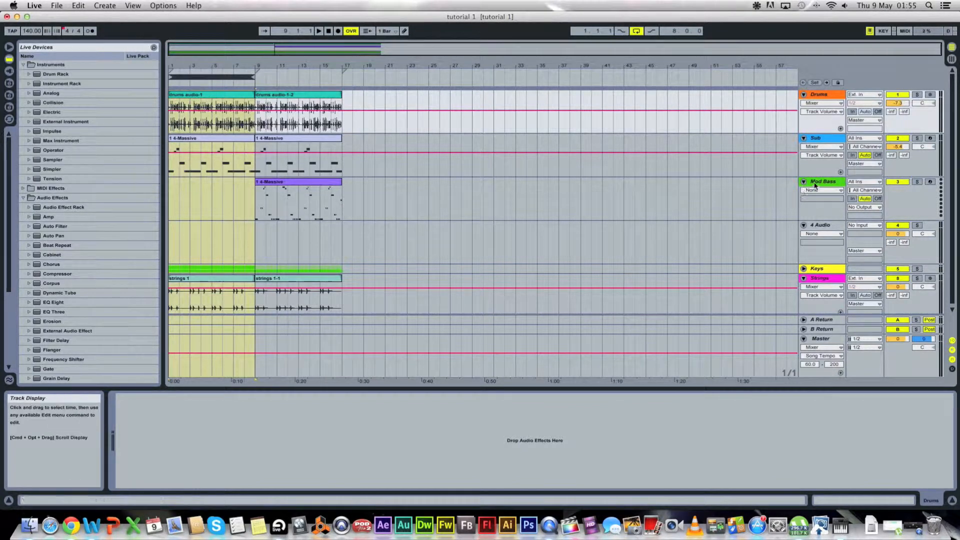
pyautogui.click(918, 96)
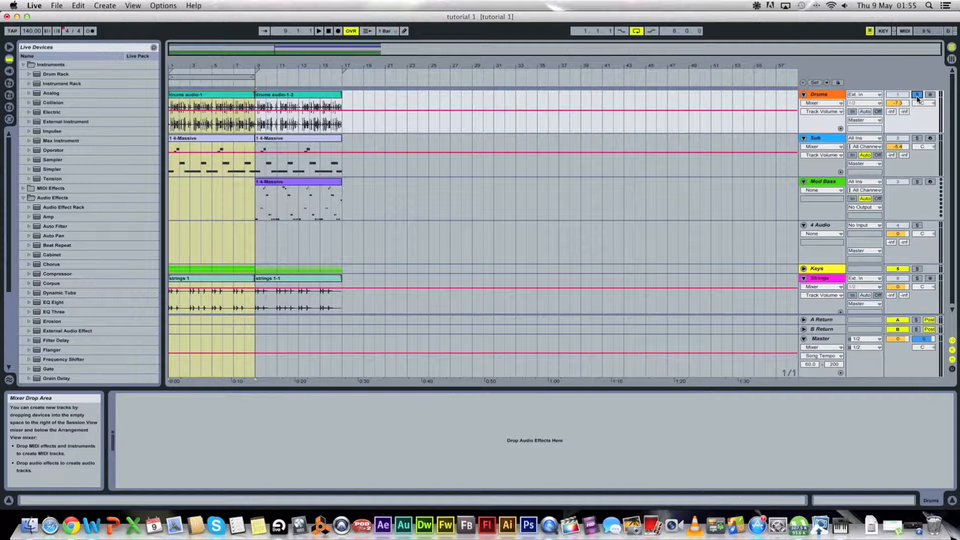
pyautogui.press('space')
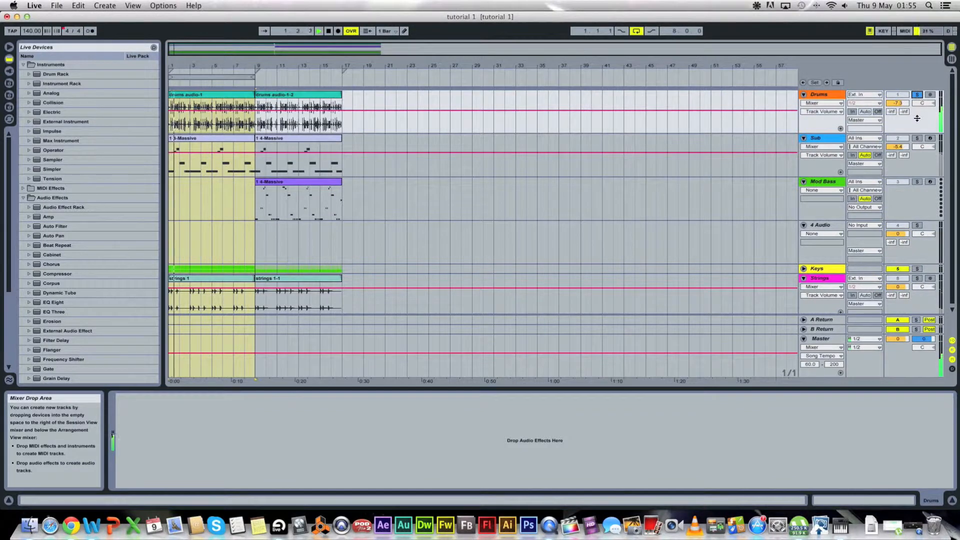
pyautogui.click(918, 139)
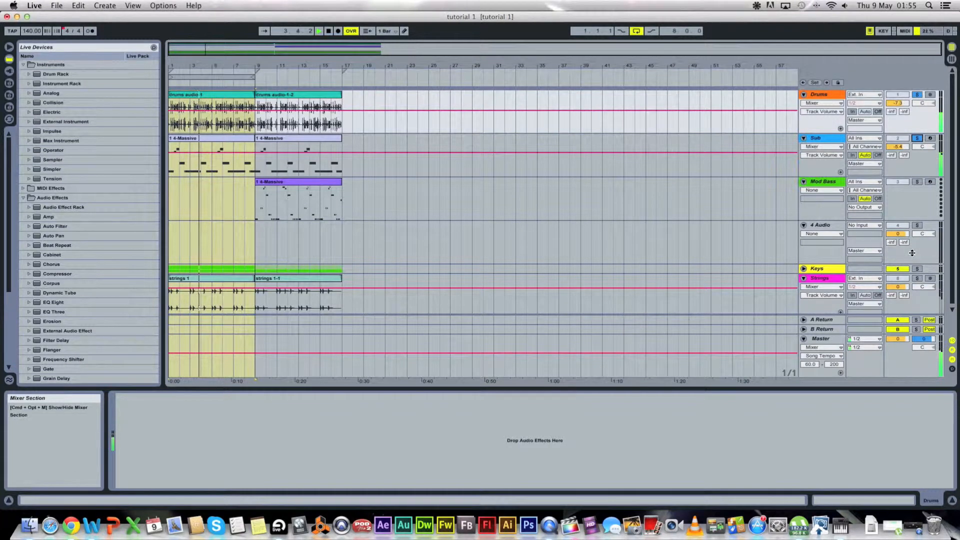
pyautogui.click(918, 269)
pyautogui.click(918, 279)
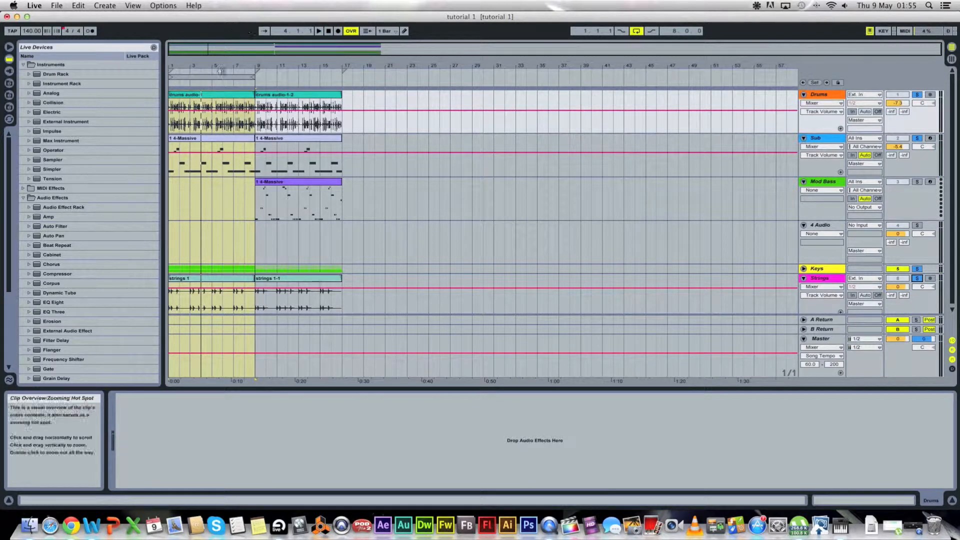
# Step: Move the loop to bars 9 to 17 and select the Mod Bass clip in that section
pyautogui.moveTo(230, 78); pyautogui.dragTo(317, 81)
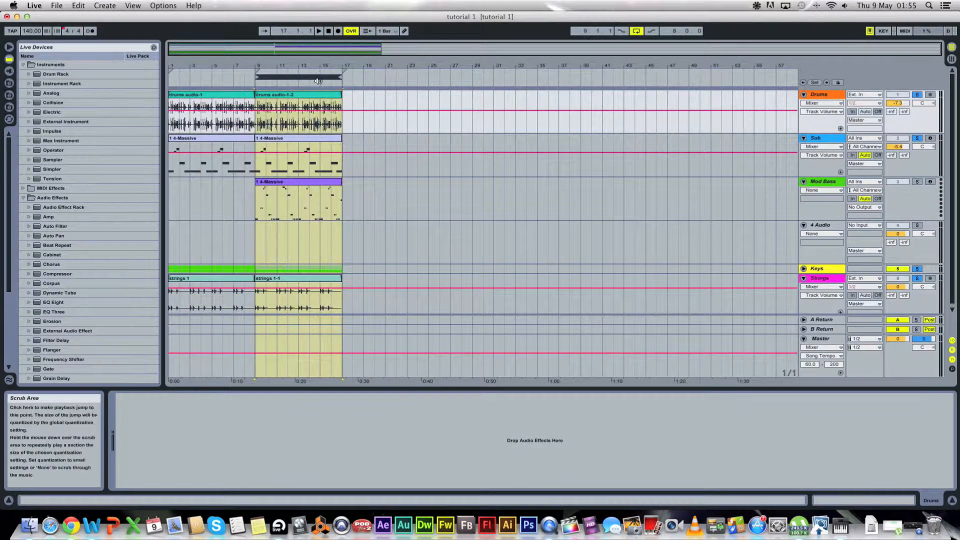
pyautogui.click(285, 183)
pyautogui.click(276, 196)
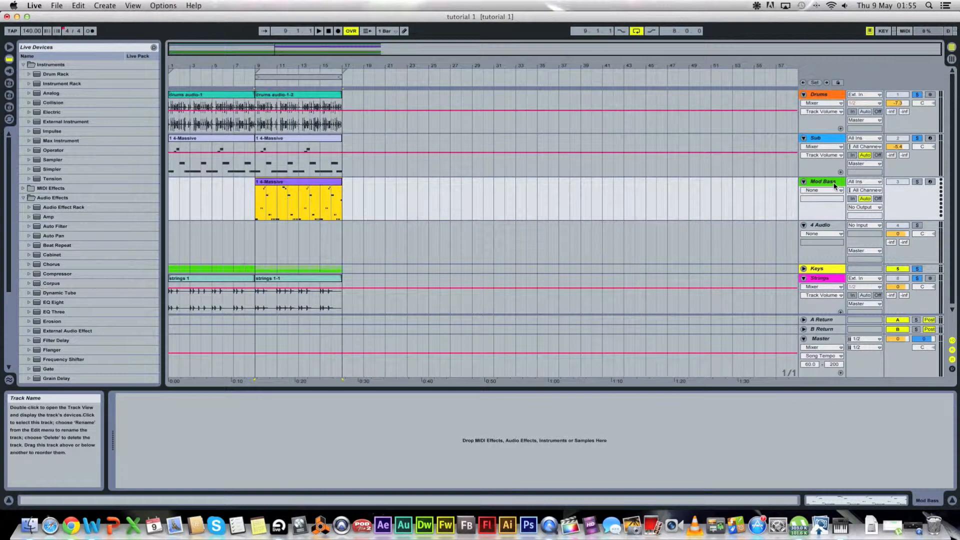
# Step: Load the Massive VST onto the Mod Bass track, close its window and solo the track
pyautogui.click(9, 71)
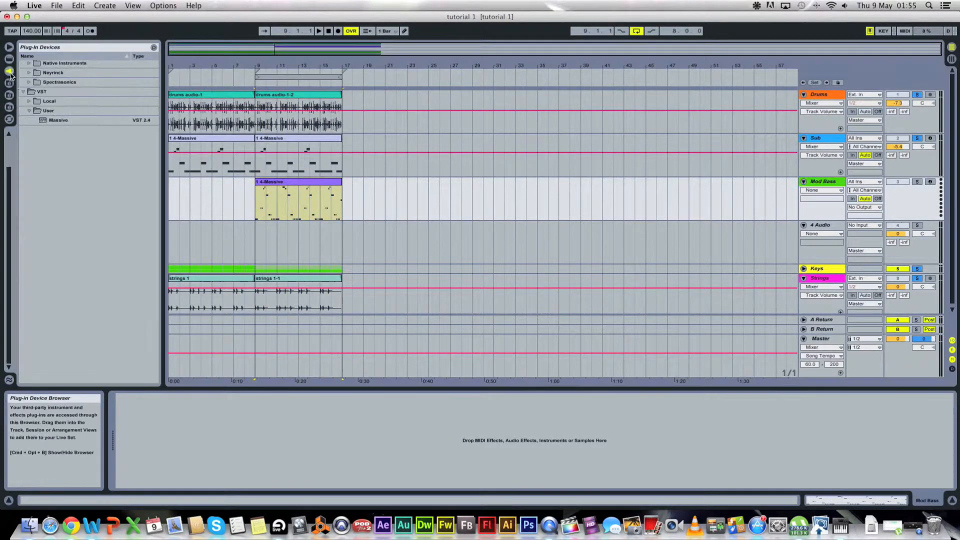
pyautogui.moveTo(50, 120); pyautogui.dragTo(321, 191)
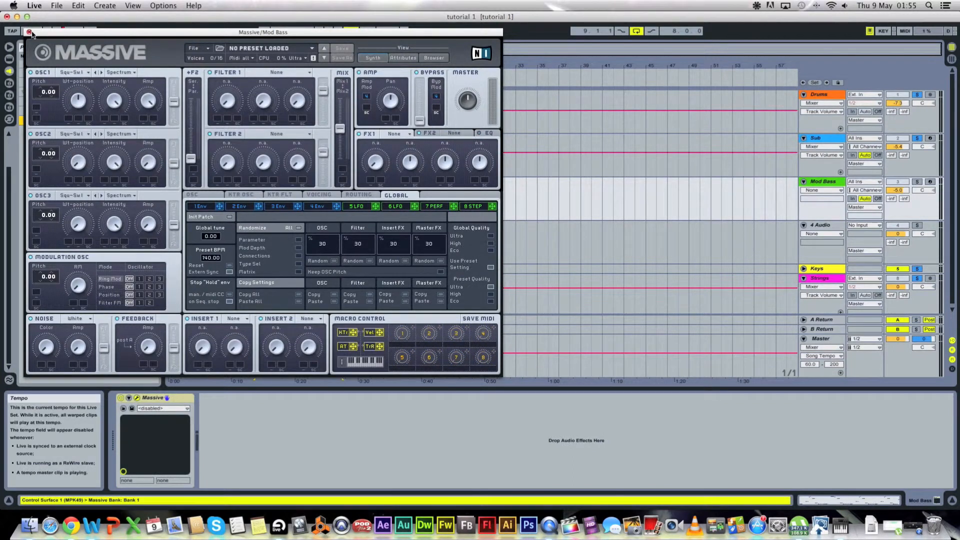
pyautogui.click(30, 32)
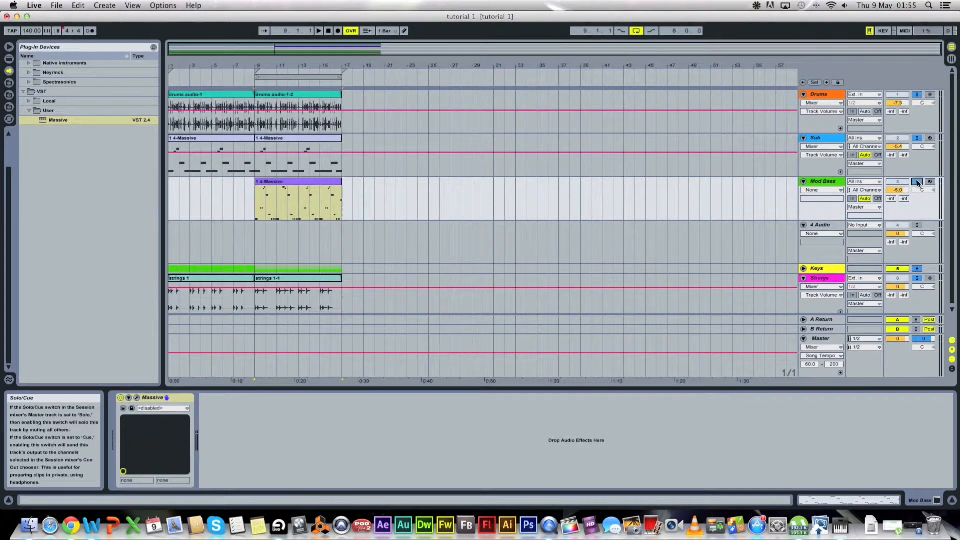
# Step: Play the loop over bars 9 to 17 to hear the Mod Bass with the default Massive sound
pyautogui.click(274, 76)
pyautogui.press('space')
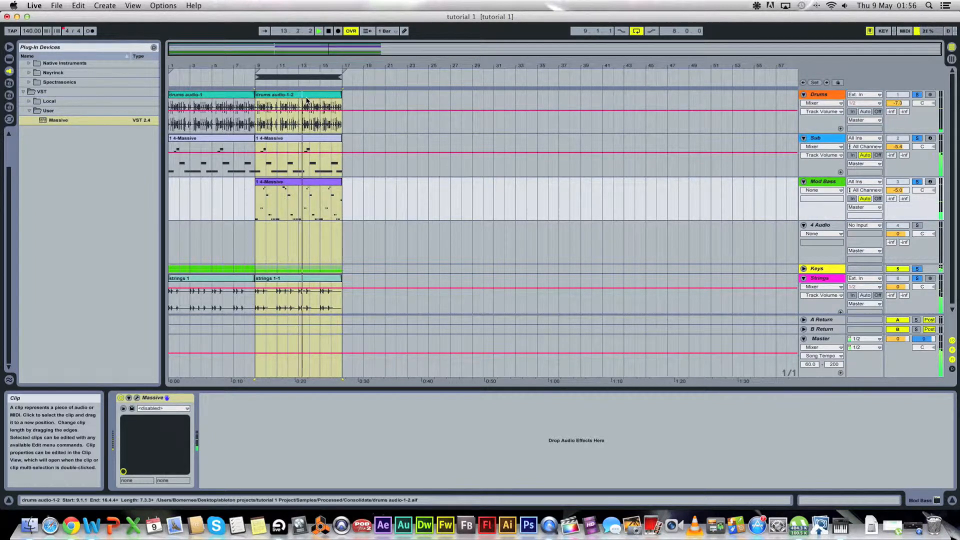
pyautogui.press('space')
# Step: Load the break dub 1.nmsv patch from the massive patches folder into the Mod Bass track's Massive and play the loop
pyautogui.click(280, 200)
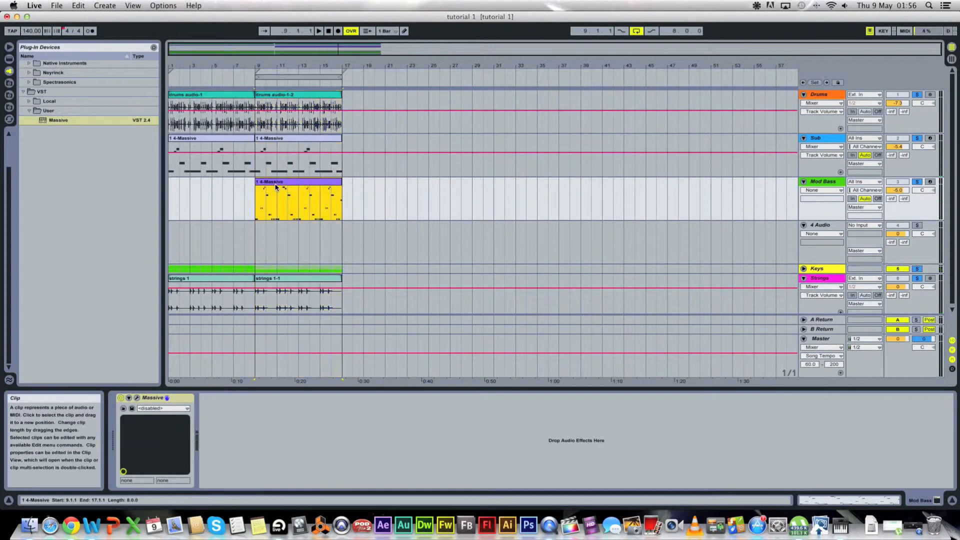
pyautogui.click(139, 398)
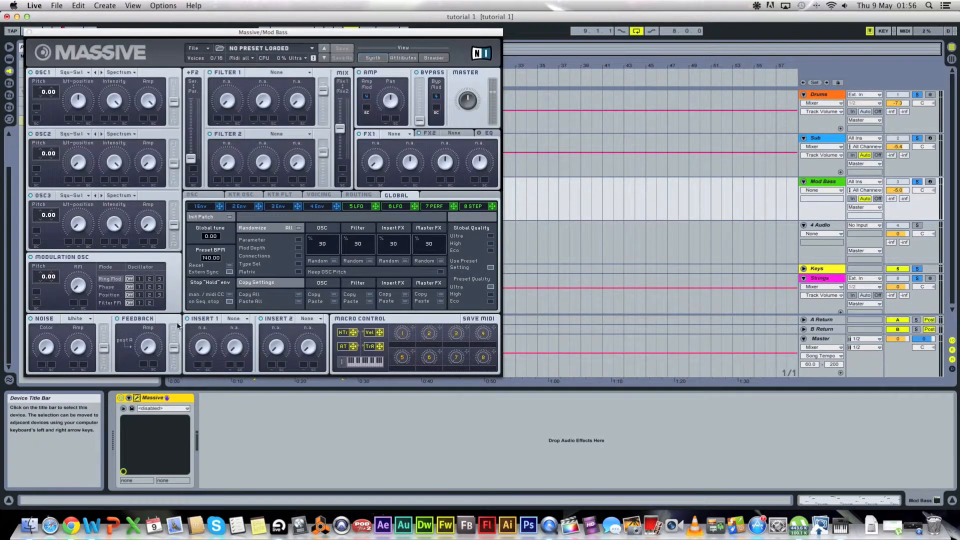
pyautogui.click(194, 50)
pyautogui.click(195, 55)
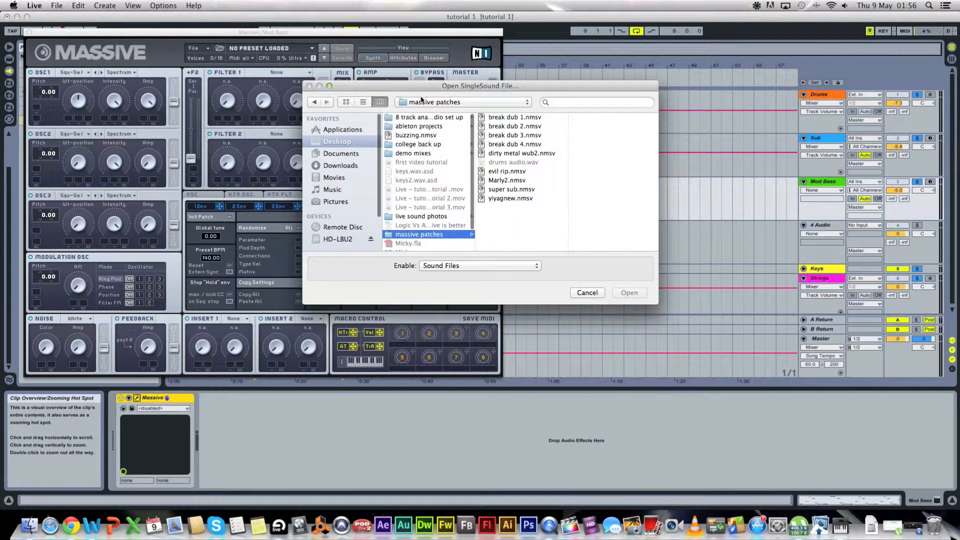
pyautogui.click(498, 118)
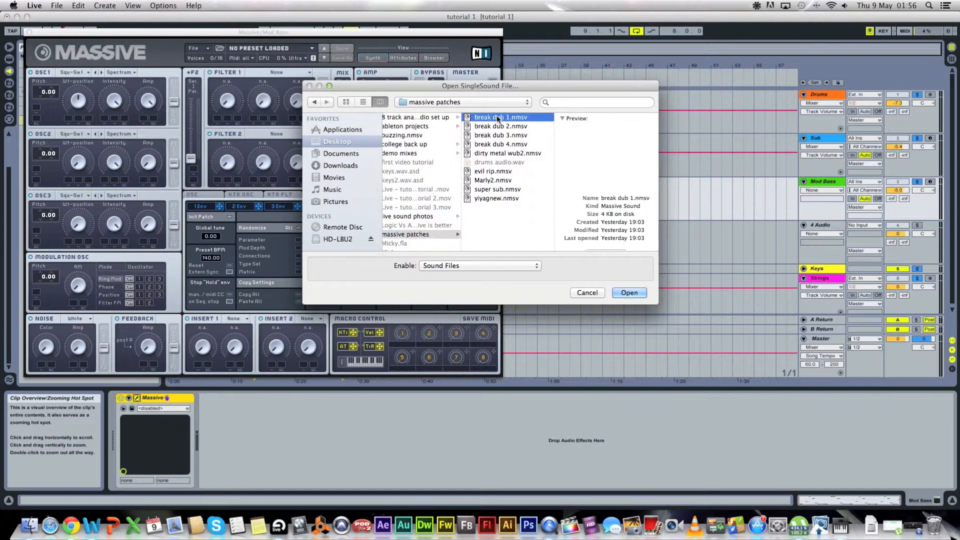
pyautogui.click(629, 296)
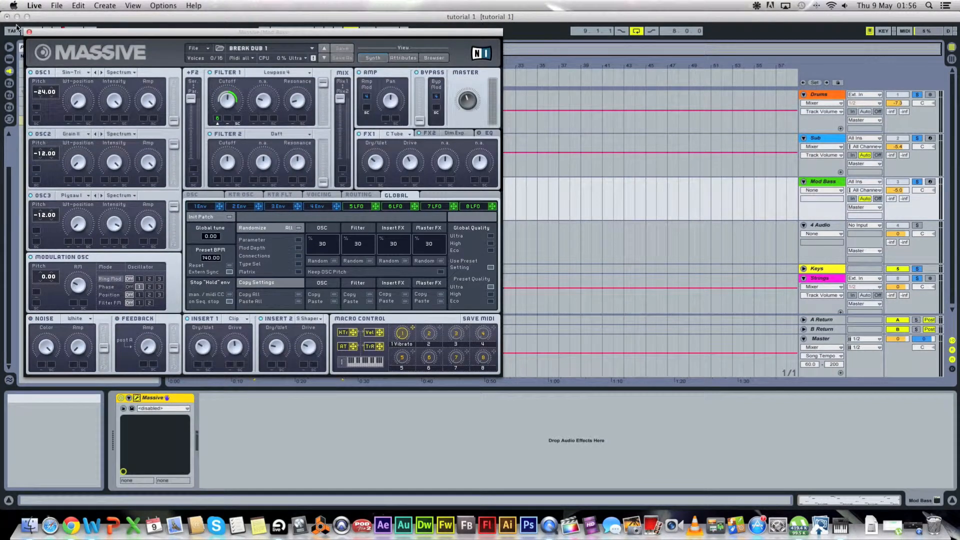
pyautogui.click(29, 32)
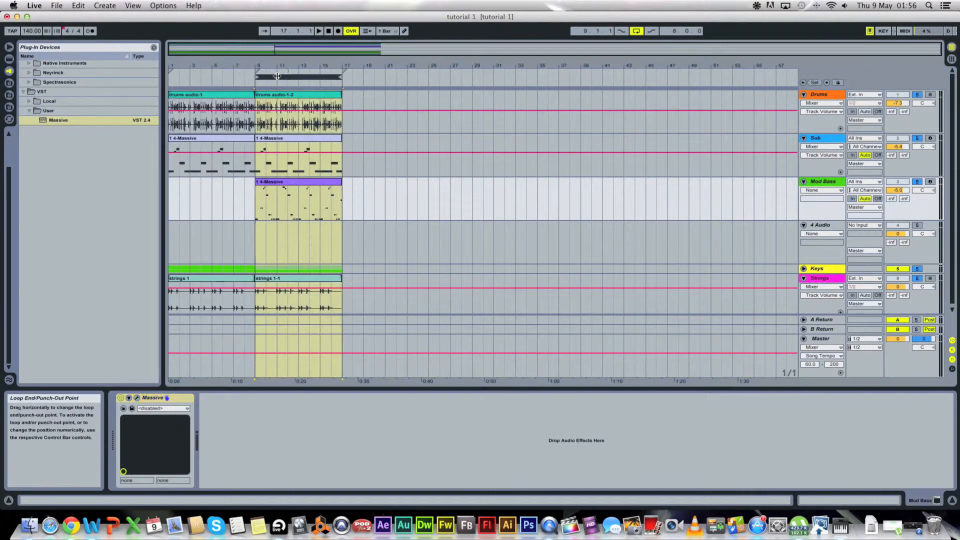
pyautogui.click(319, 31)
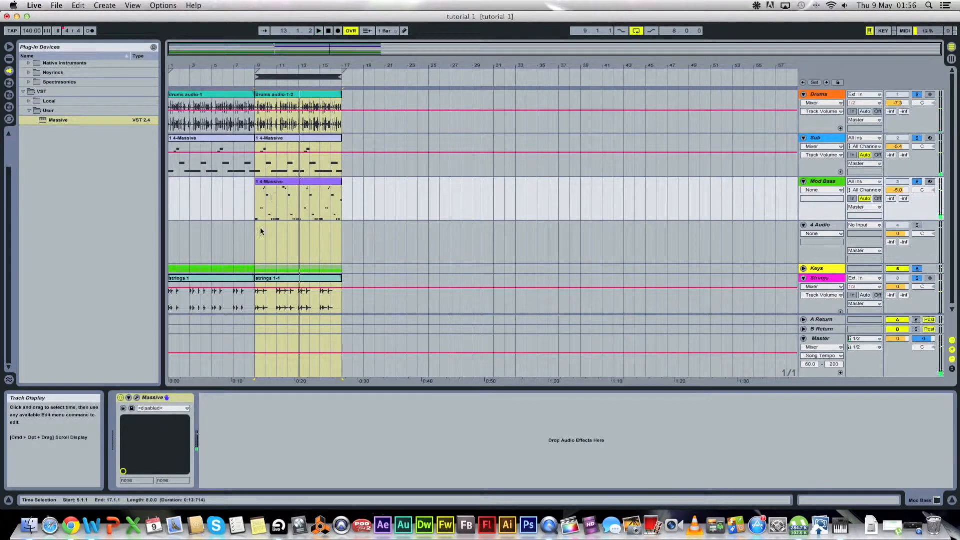
# Step: Group the Mod Bass track's Massive into an Instrument Rack and show the rack's chain list
pyautogui.rightClick(181, 399)
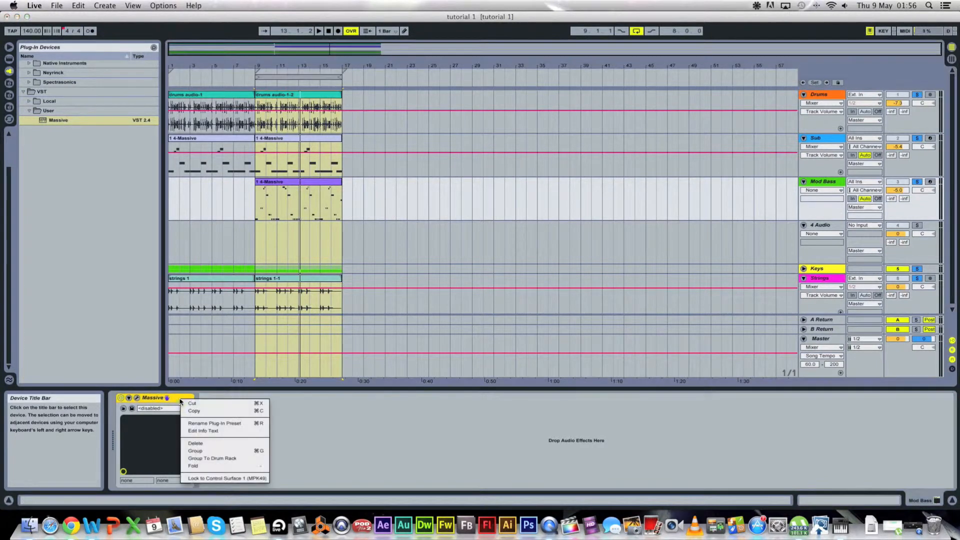
pyautogui.click(212, 452)
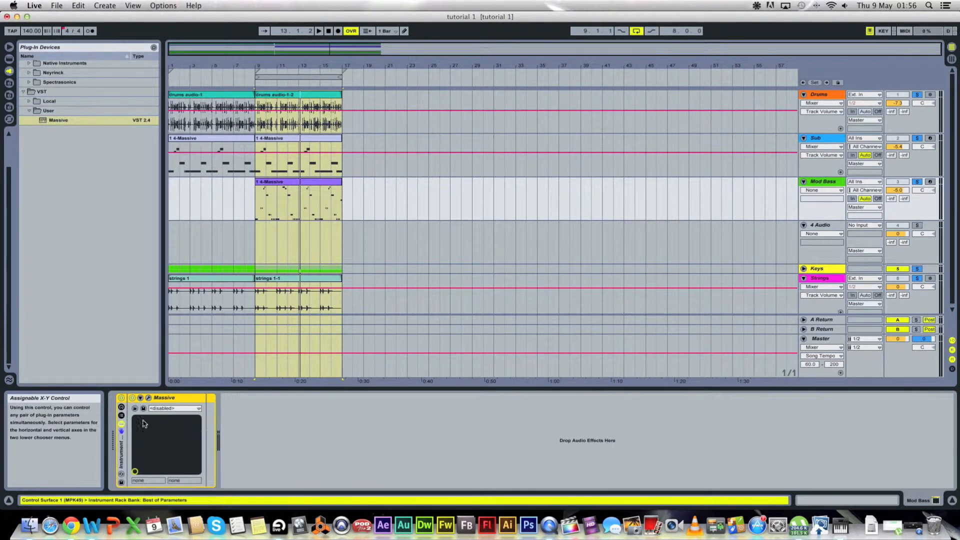
pyautogui.click(121, 419)
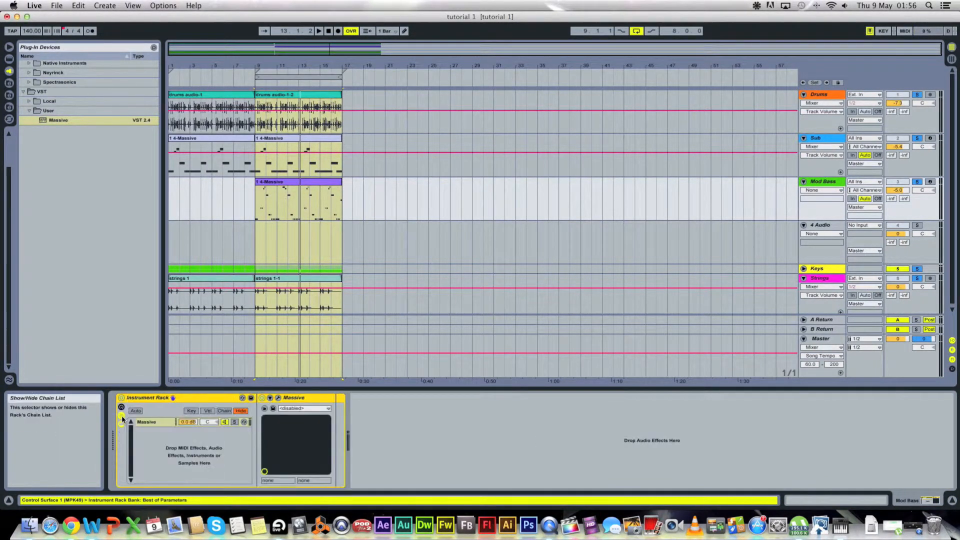
# Step: Duplicate the Massive chain three times inside the Instrument Rack
pyautogui.rightClick(150, 421)
pyautogui.click(170, 322)
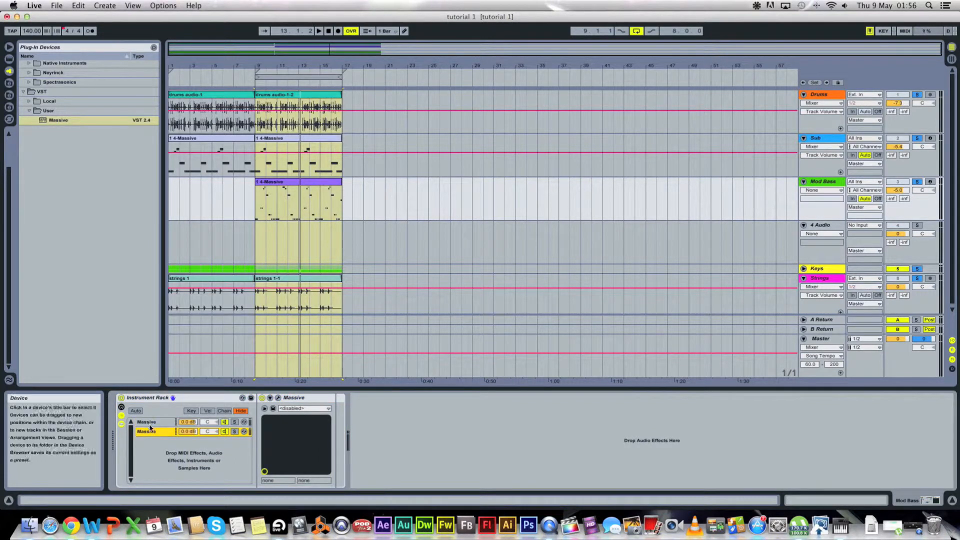
pyautogui.rightClick(150, 431)
pyautogui.click(170, 330)
pyautogui.rightClick(159, 442)
pyautogui.click(175, 343)
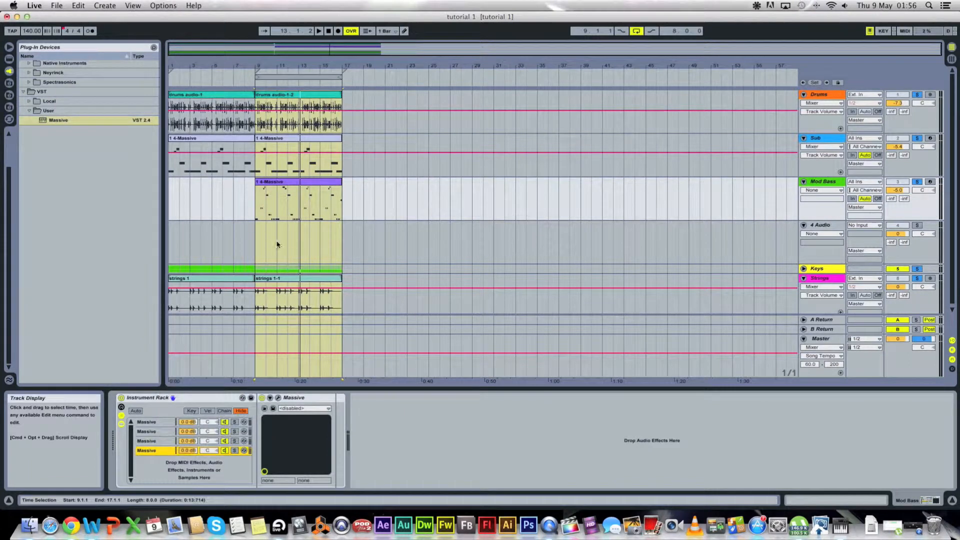
pyautogui.click(300, 77)
pyautogui.moveTo(289, 95); pyautogui.dragTo(568, 88)
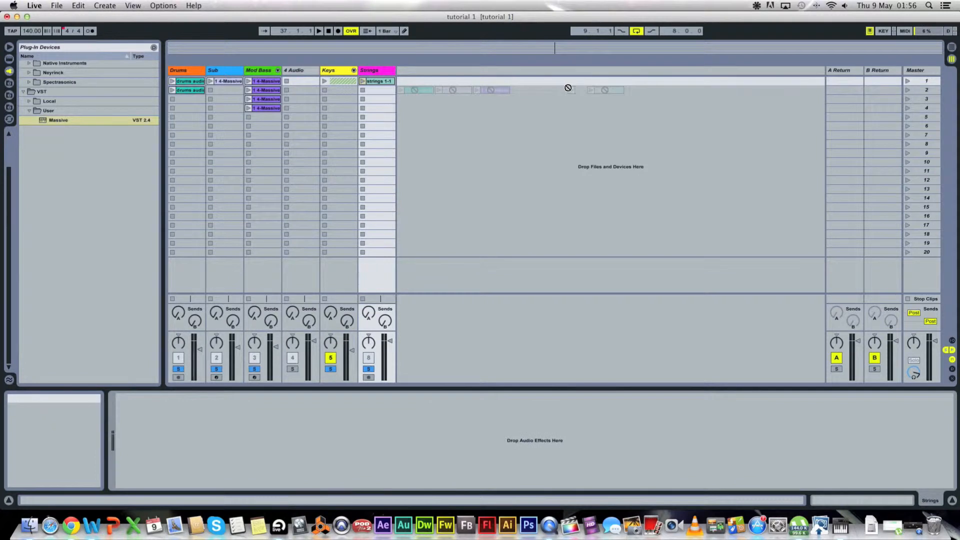
pyautogui.moveTo(954, 40); pyautogui.dragTo(293, 92)
pyautogui.click(952, 47)
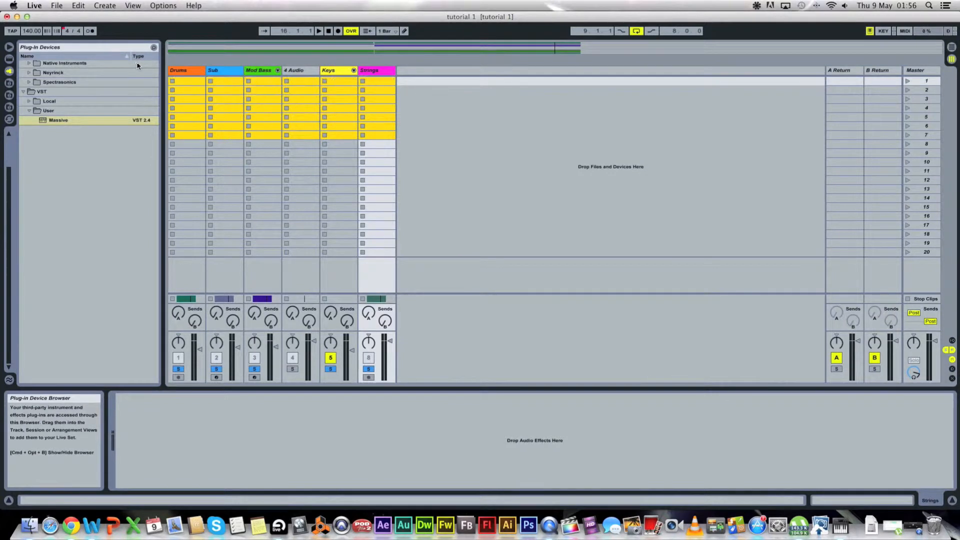
# Step: Copy the clips of all tracks in bars 9 to 17 from the Arrangement into the first Session View scene
pyautogui.click(952, 47)
pyautogui.moveTo(294, 93); pyautogui.dragTo(191, 81)
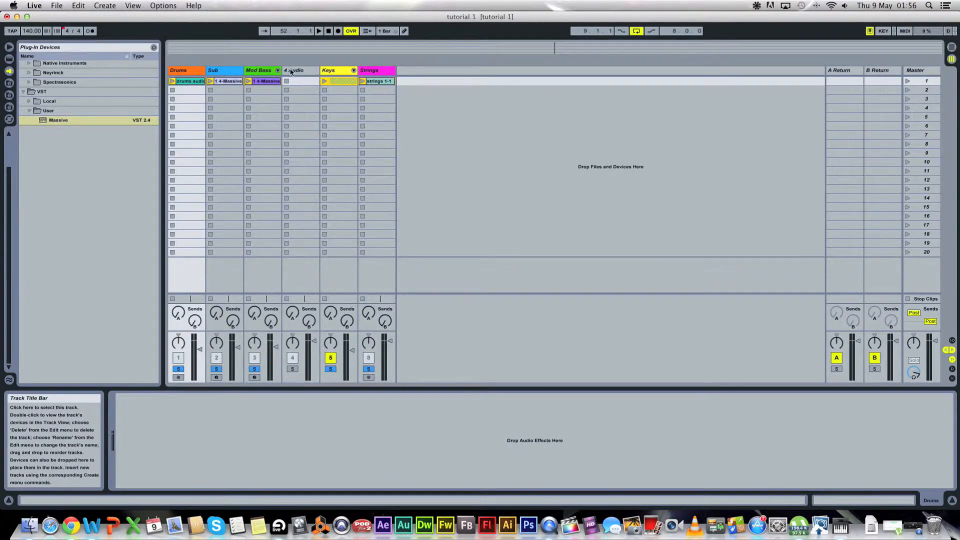
# Step: Copy the Mod Bass clip from the first scene into the track's slots in scenes 2, 3 and 4
pyautogui.rightClick(258, 81)
pyautogui.click(258, 83)
pyautogui.click(258, 84)
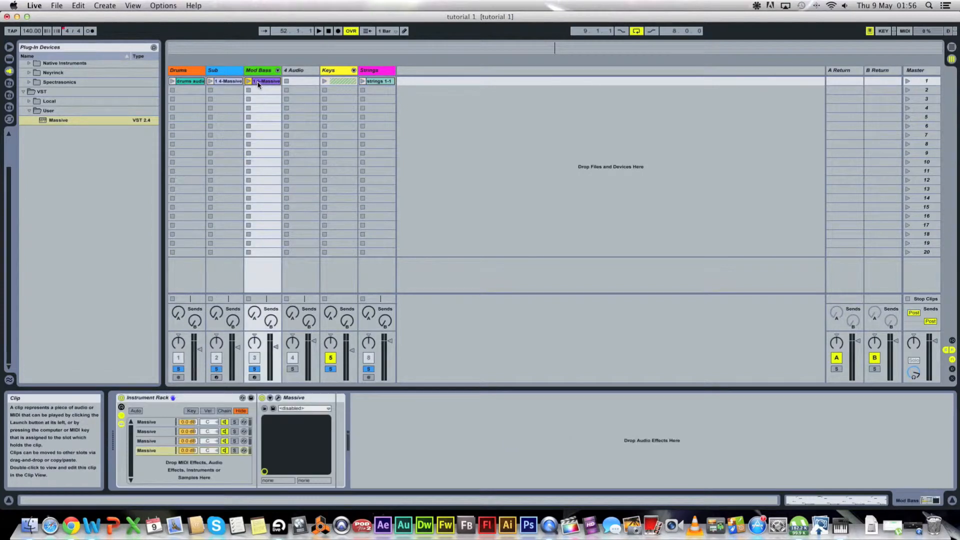
pyautogui.moveTo(261, 92); pyautogui.dragTo(261, 109)
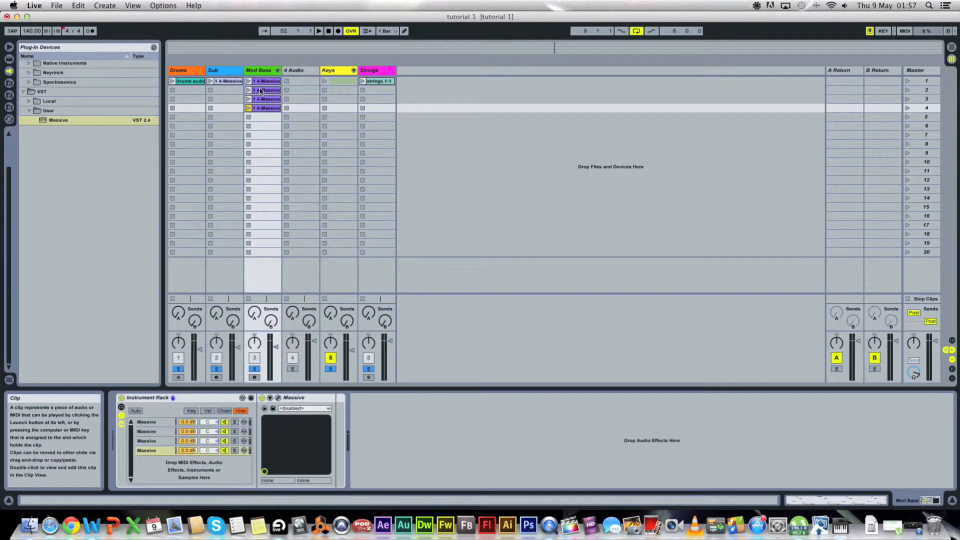
# Step: Open the first Mod Bass clip's details, hide its launch settings and show its envelope settings
pyautogui.click(260, 82)
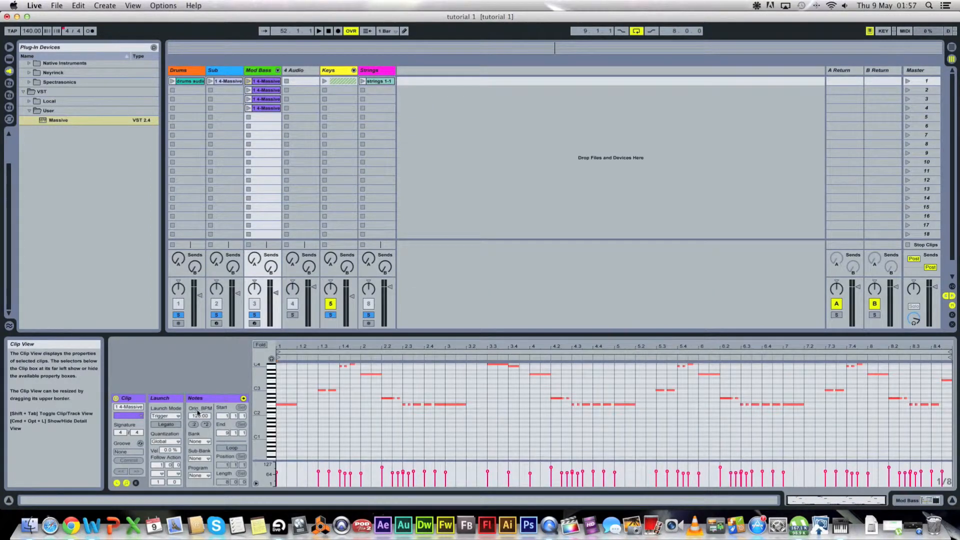
pyautogui.click(117, 483)
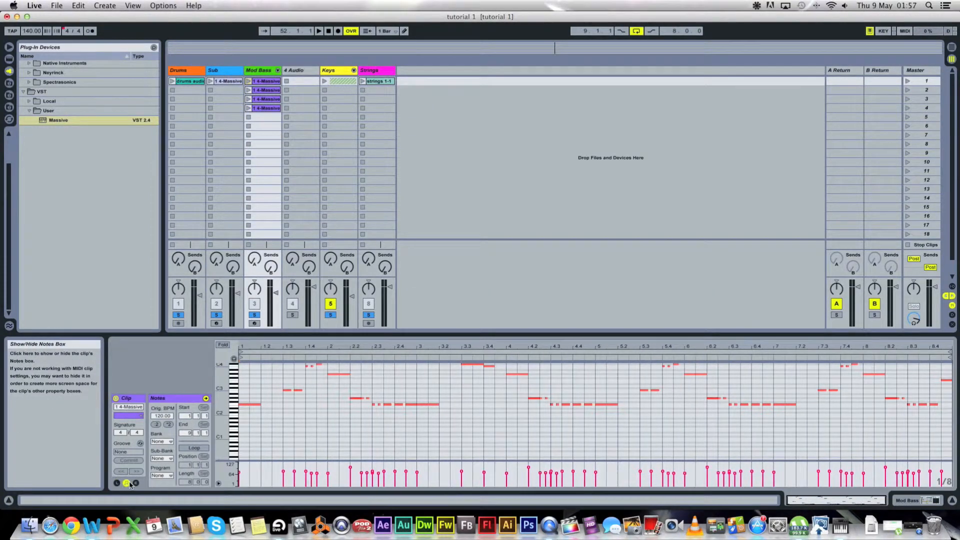
pyautogui.keyDown('shift'); pyautogui.click(264, 109); pyautogui.keyUp('shift')
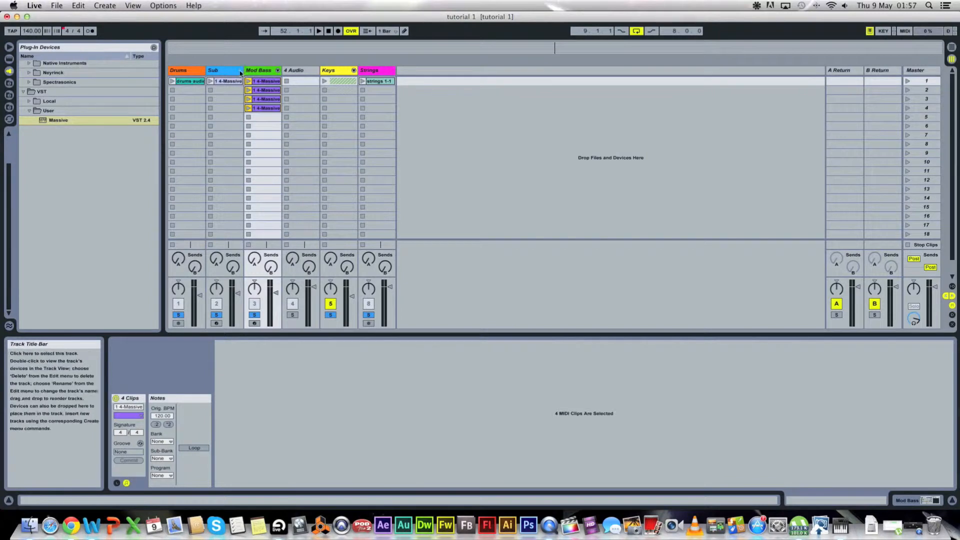
pyautogui.click(253, 83)
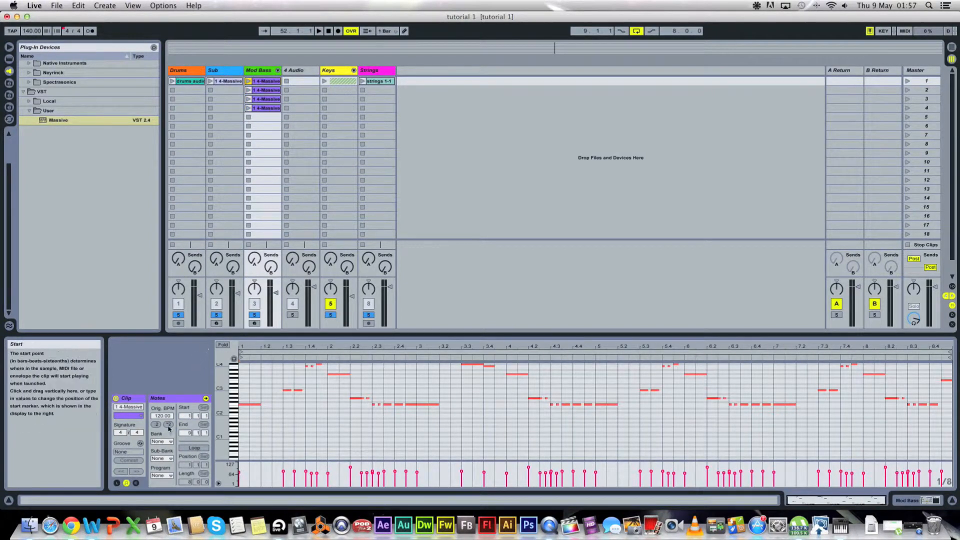
pyautogui.click(206, 398)
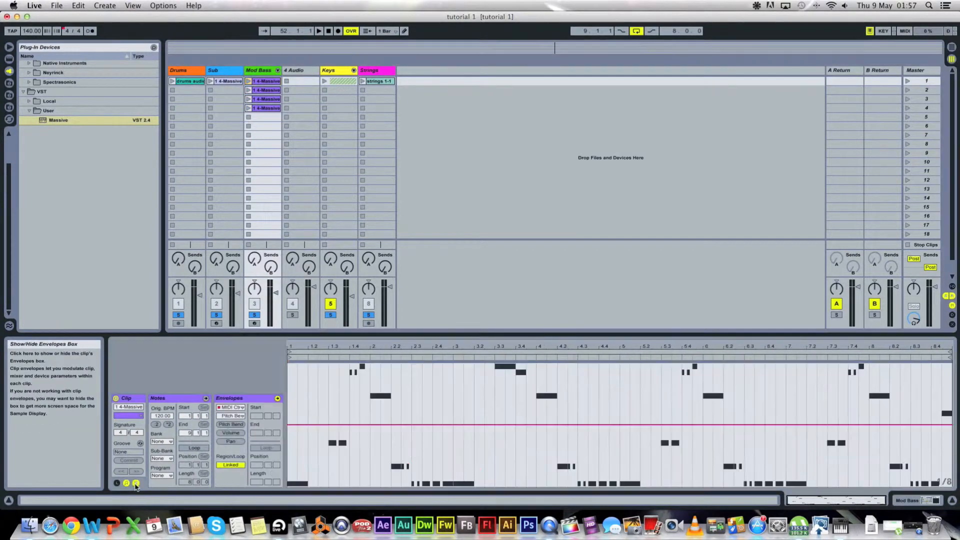
# Step: Turn on Draw Mode and draw the first Mod Bass clip's chain volume envelope for the second Massive chain at 0% across the clip
pyautogui.click(230, 407)
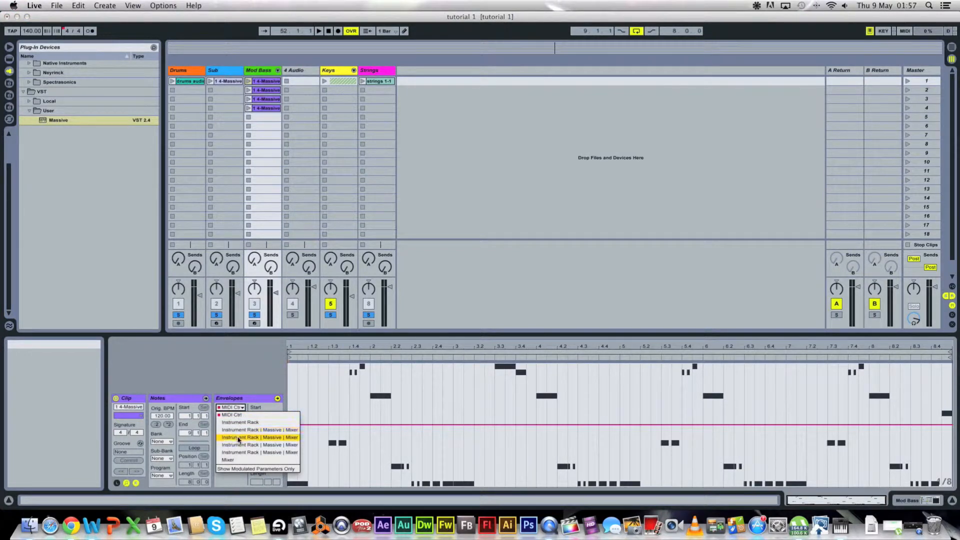
pyautogui.click(228, 459)
pyautogui.rightClick(302, 405)
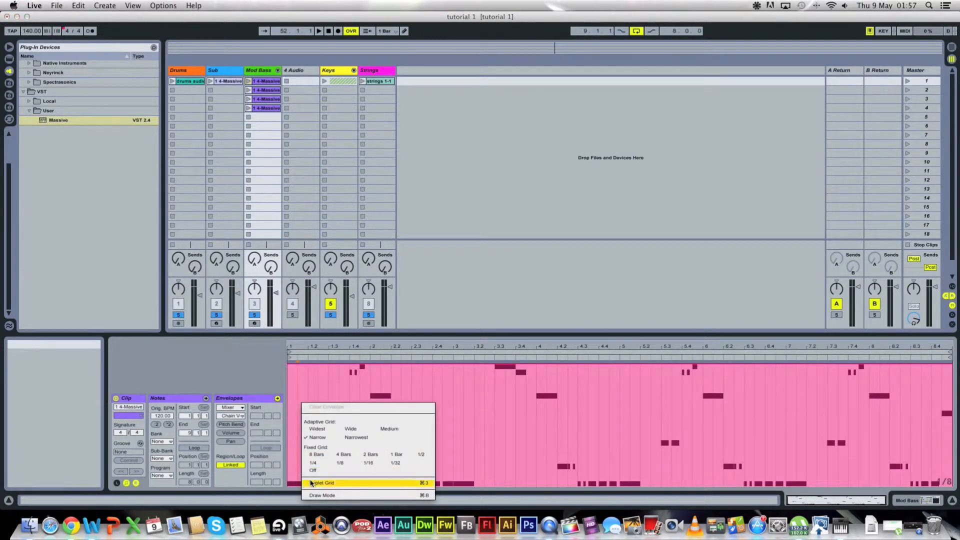
pyautogui.click(312, 495)
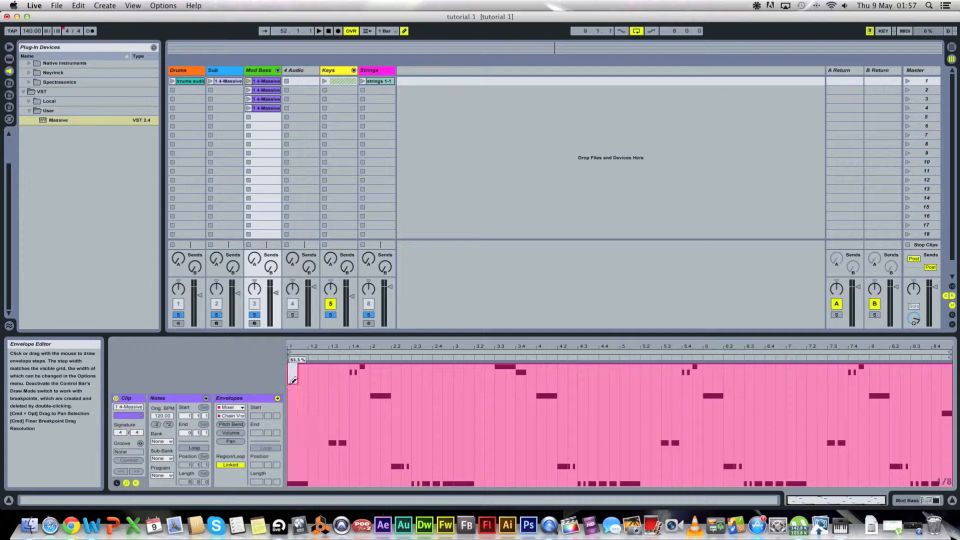
pyautogui.moveTo(292, 486); pyautogui.dragTo(953, 485)
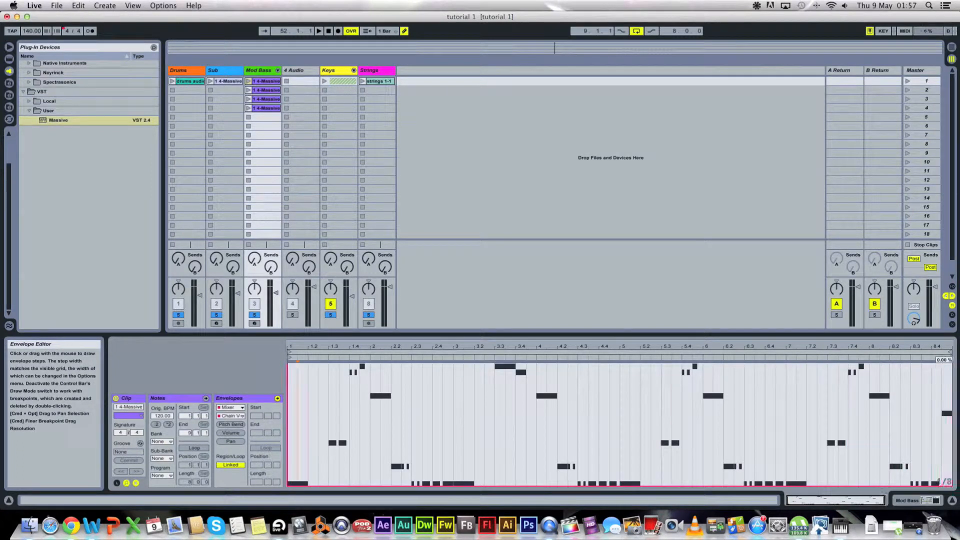
# Step: Draw the first Mod Bass clip's chain volume envelopes for the third and fourth Massive chains at 0% across the whole clip
pyautogui.click(230, 408)
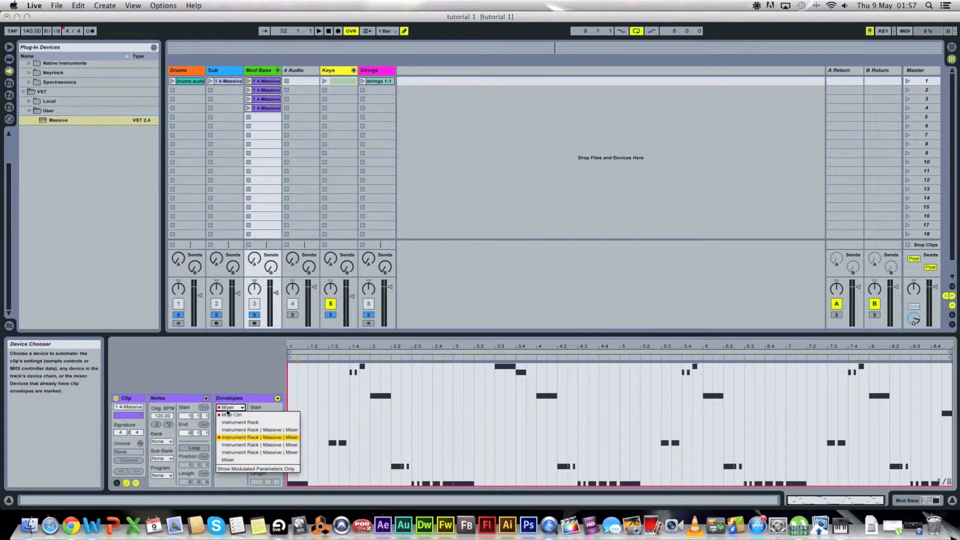
pyautogui.click(280, 426)
pyautogui.moveTo(289, 412); pyautogui.dragTo(297, 412)
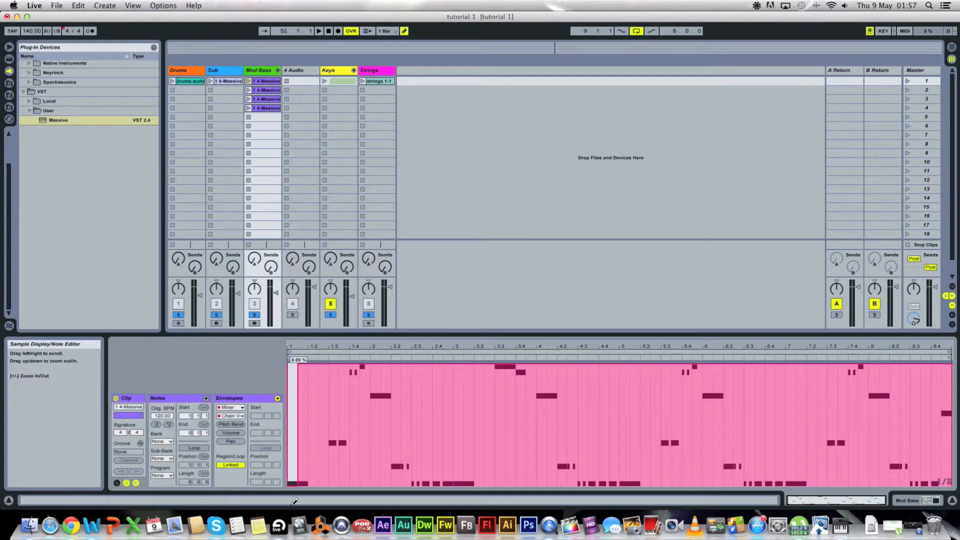
pyautogui.moveTo(294, 502); pyautogui.dragTo(953, 502)
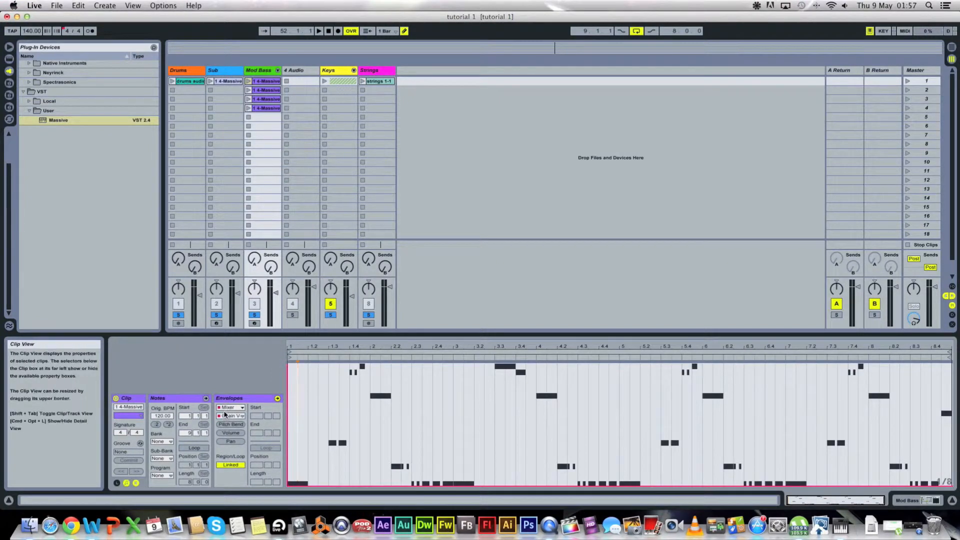
pyautogui.click(226, 416)
pyautogui.click(232, 452)
pyautogui.moveTo(295, 403)
pyautogui.mouseDown()
pyautogui.moveTo(301, 484)
pyautogui.moveTo(953, 484)
pyautogui.mouseUp()
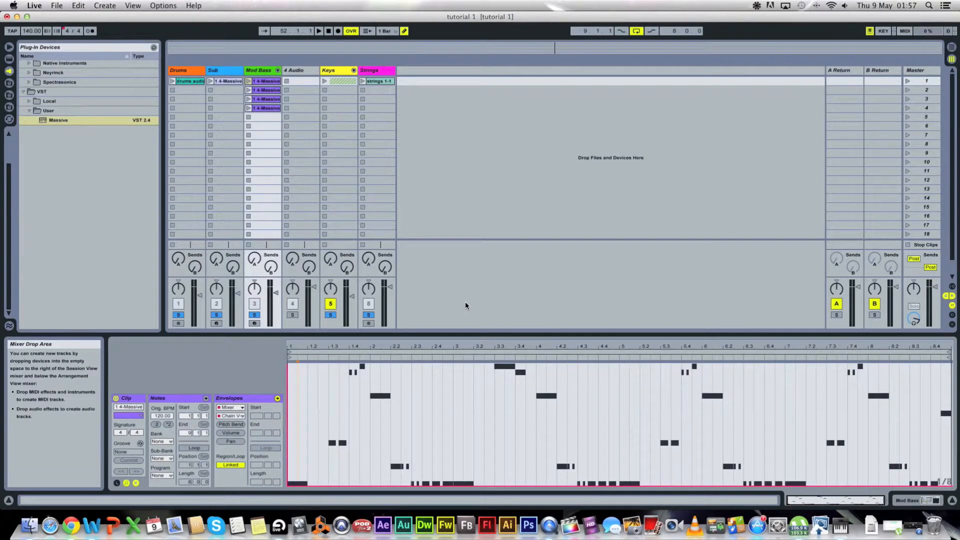
pyautogui.click(242, 408)
pyautogui.click(242, 409)
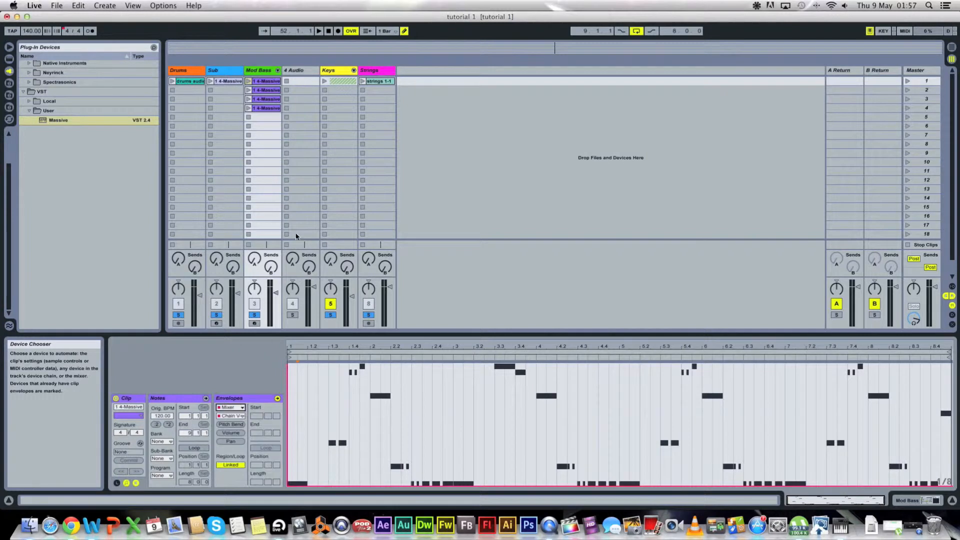
# Step: In the second Mod Bass clip, draw the first Massive chain's volume envelope at 0% across the whole clip
pyautogui.click(274, 95)
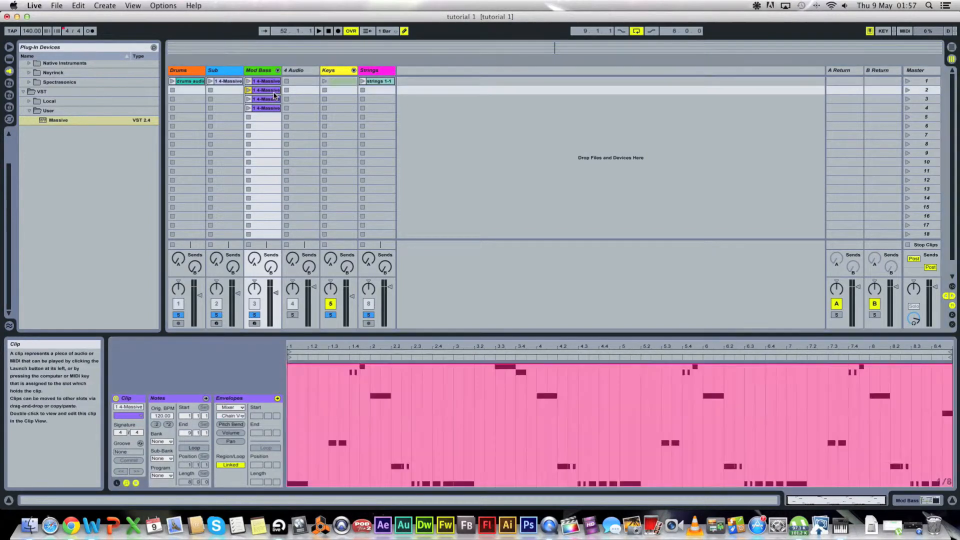
pyautogui.click(242, 408)
pyautogui.click(243, 428)
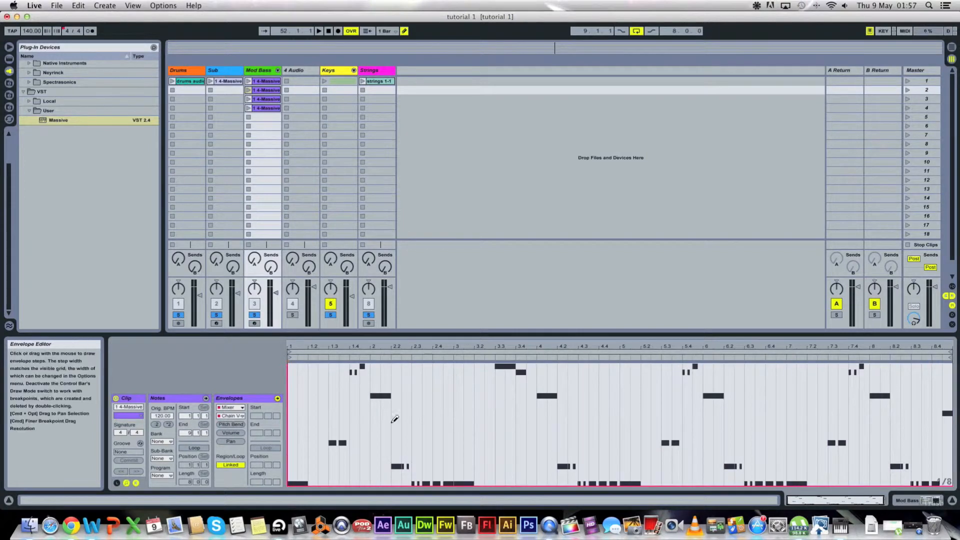
# Step: Draw the second Mod Bass clip's chain volume envelopes for the third and fourth Massive chains at 0% across the whole clip
pyautogui.click(231, 408)
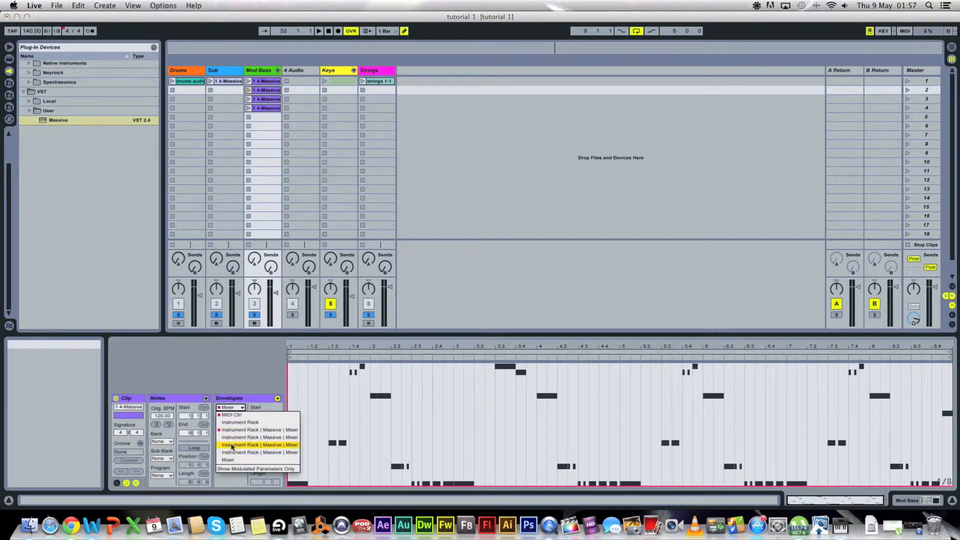
pyautogui.click(230, 437)
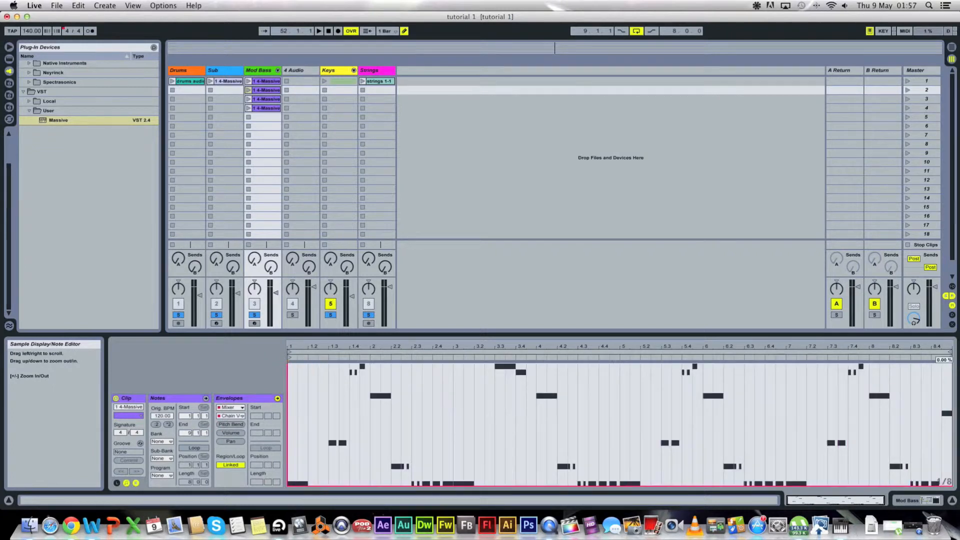
pyautogui.click(231, 408)
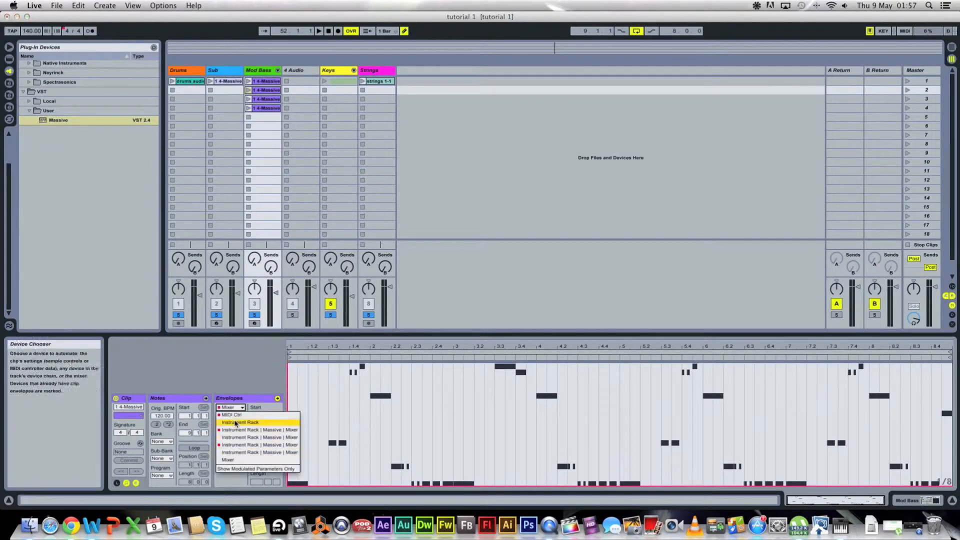
pyautogui.click(239, 452)
pyautogui.moveTo(591, 497); pyautogui.dragTo(950, 497)
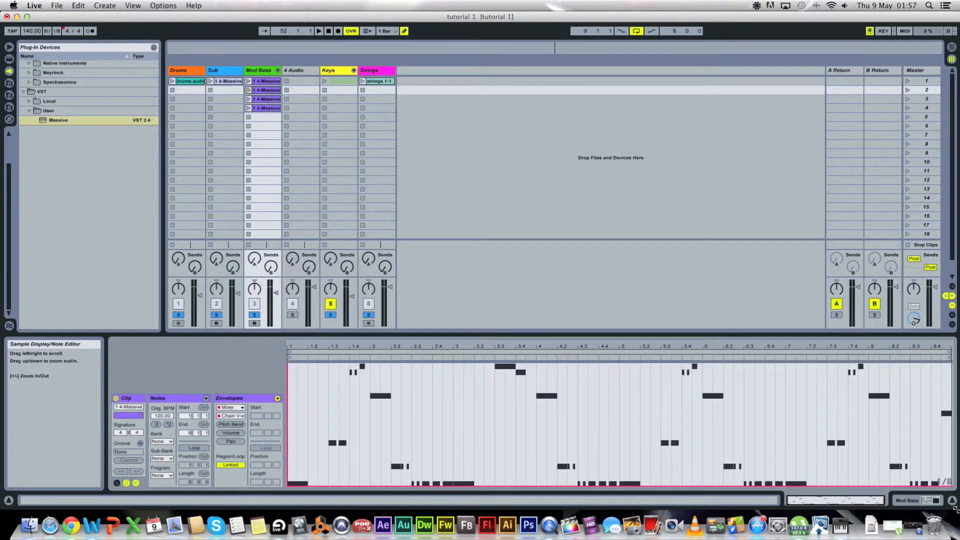
# Step: In the third Mod Bass clip, draw the chain volume envelopes for the first and second Massive chains at 0% throughout
pyautogui.click(255, 100)
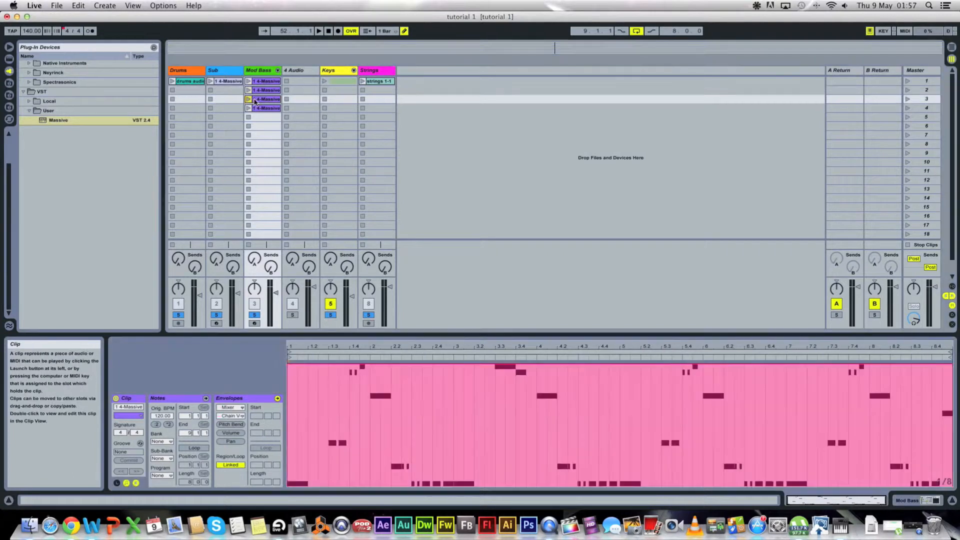
pyautogui.click(241, 407)
pyautogui.click(245, 431)
pyautogui.moveTo(295, 399)
pyautogui.mouseDown()
pyautogui.moveTo(311, 508)
pyautogui.moveTo(952, 492)
pyautogui.mouseUp()
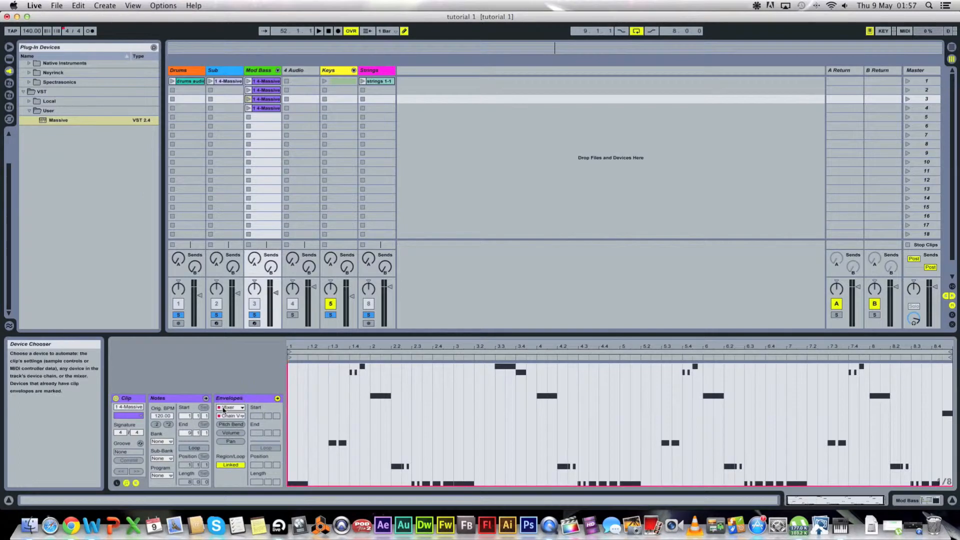
pyautogui.click(225, 407)
pyautogui.click(239, 438)
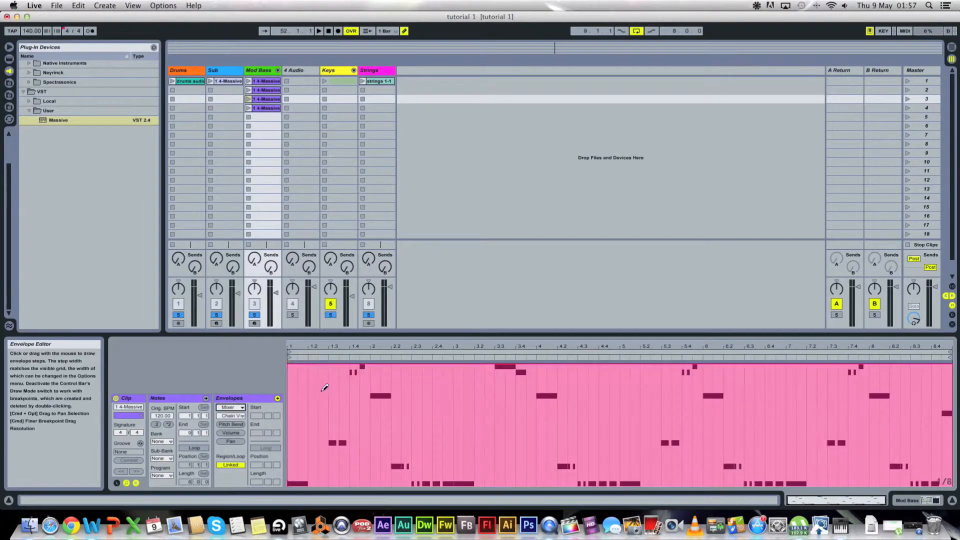
pyautogui.moveTo(294, 374); pyautogui.dragTo(292, 409)
pyautogui.moveTo(289, 487); pyautogui.dragTo(950, 484)
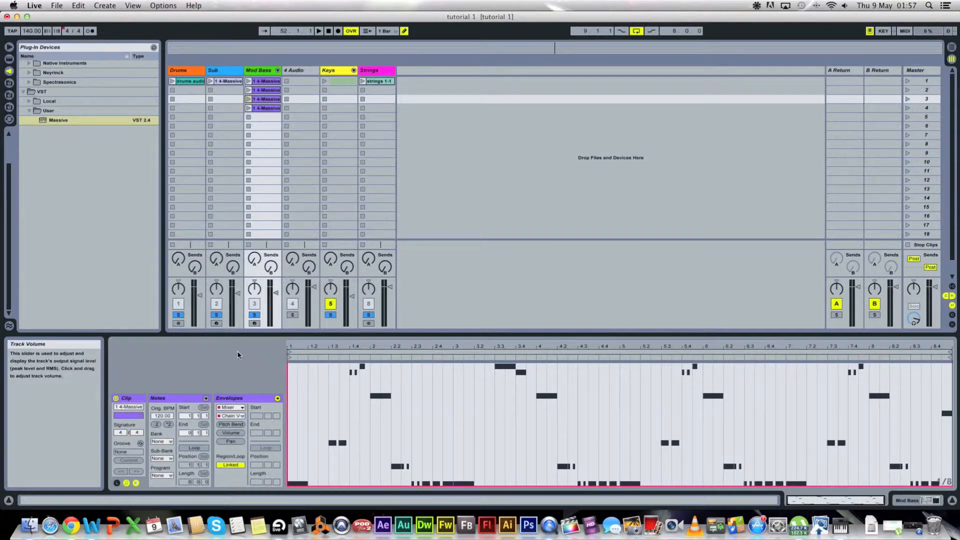
# Step: Draw the third Mod Bass clip's chain volume envelope for the fourth Massive chain at 0% across the whole clip
pyautogui.click(230, 408)
pyautogui.click(247, 453)
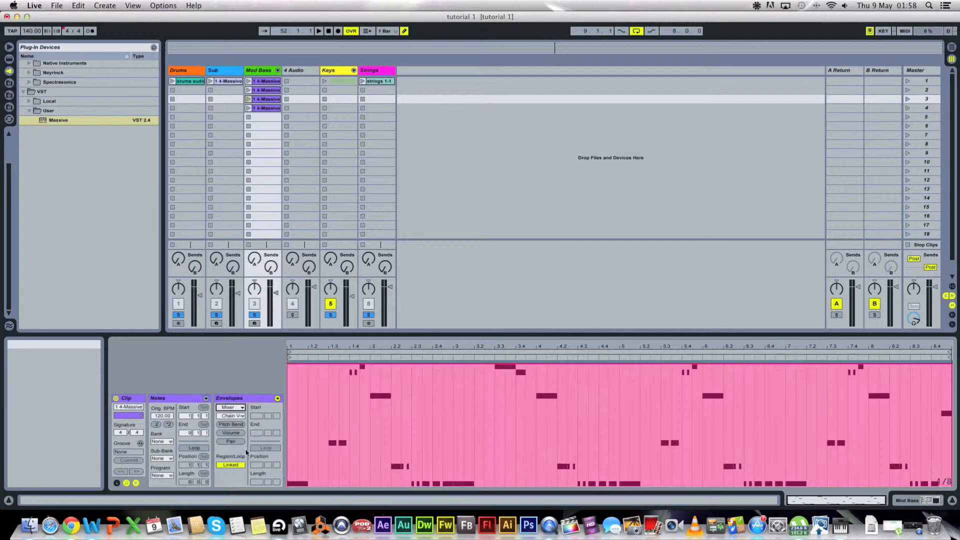
pyautogui.moveTo(294, 385); pyautogui.dragTo(292, 444)
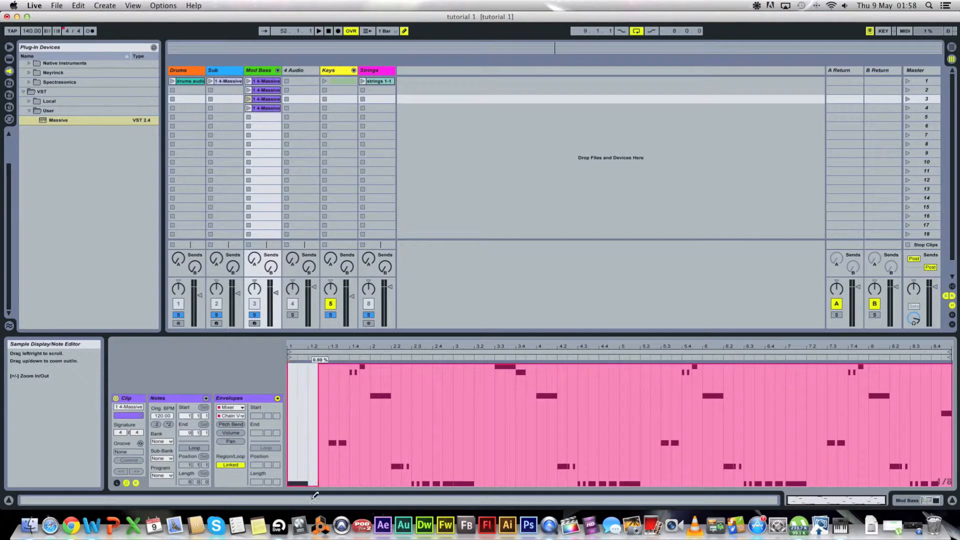
pyautogui.moveTo(301, 489); pyautogui.dragTo(948, 537)
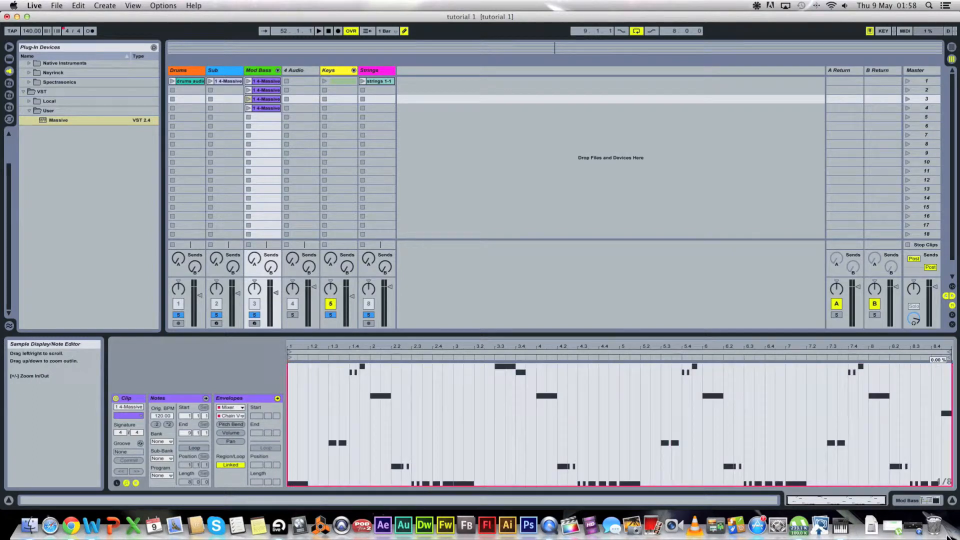
pyautogui.click(243, 408)
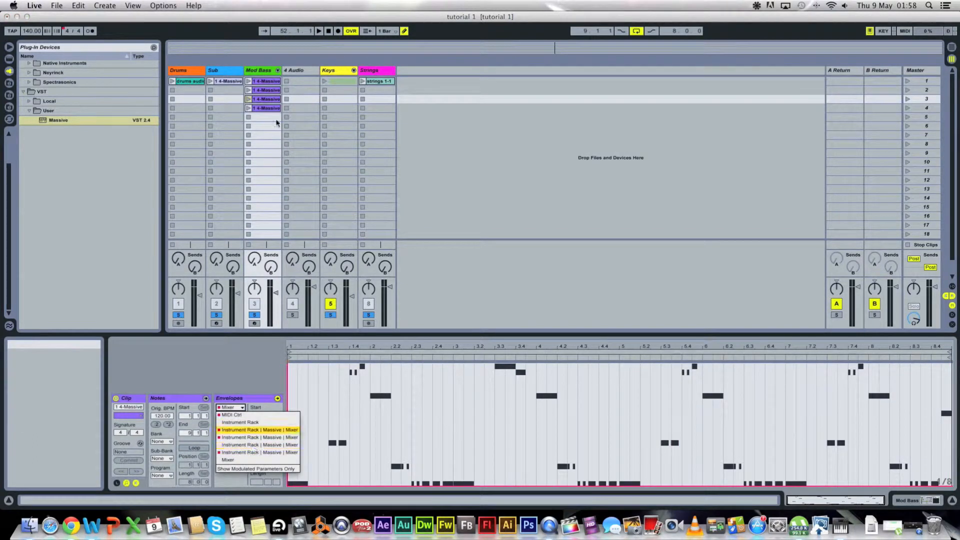
# Step: In the fourth Mod Bass clip, draw the first Massive chain's volume envelope at 0% across the whole clip
pyautogui.click(262, 109)
pyautogui.click(262, 109)
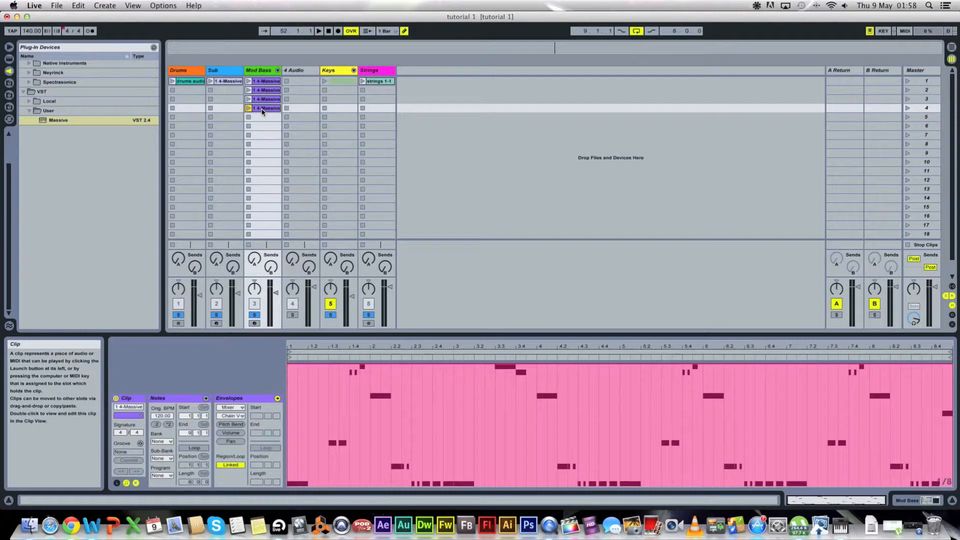
pyautogui.click(238, 408)
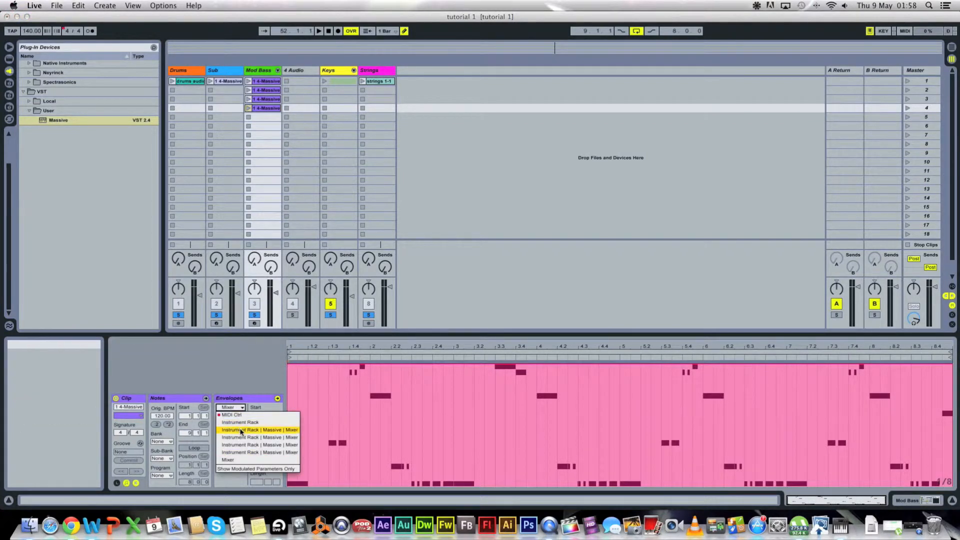
pyautogui.click(240, 430)
pyautogui.moveTo(304, 370)
pyautogui.mouseDown()
pyautogui.moveTo(294, 497)
pyautogui.moveTo(884, 499)
pyautogui.mouseUp()
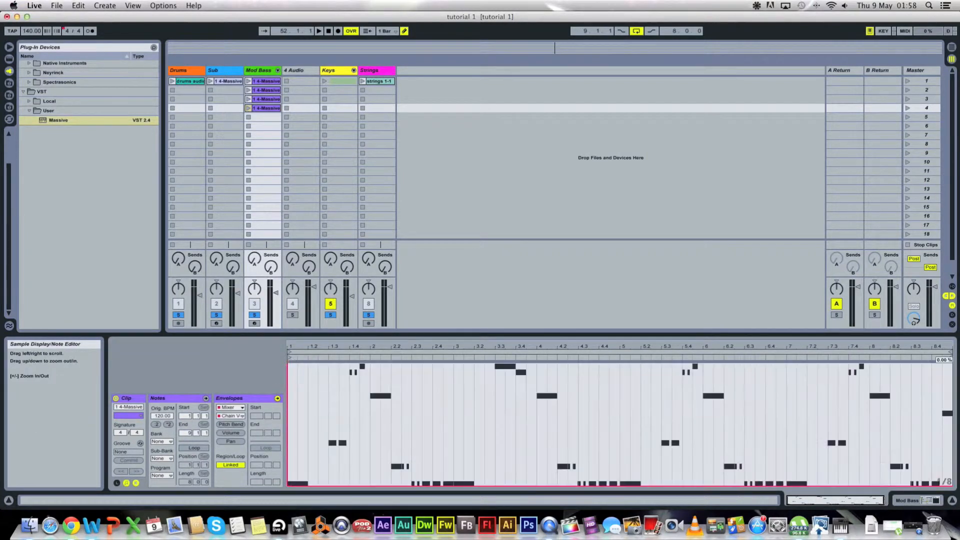
# Step: Draw the fourth Mod Bass clip's chain volume envelopes for the second and third Massive chains at 0% across the whole clip
pyautogui.click(230, 408)
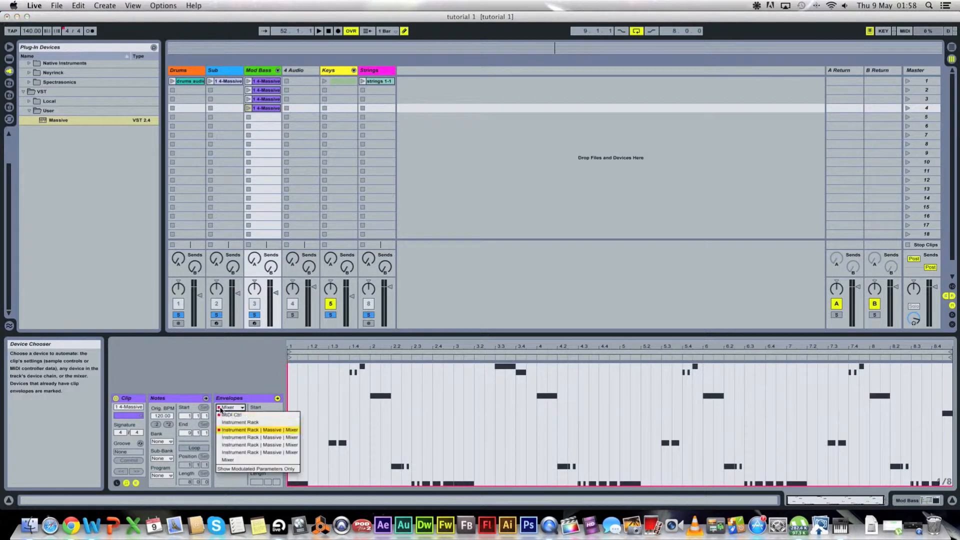
pyautogui.click(233, 439)
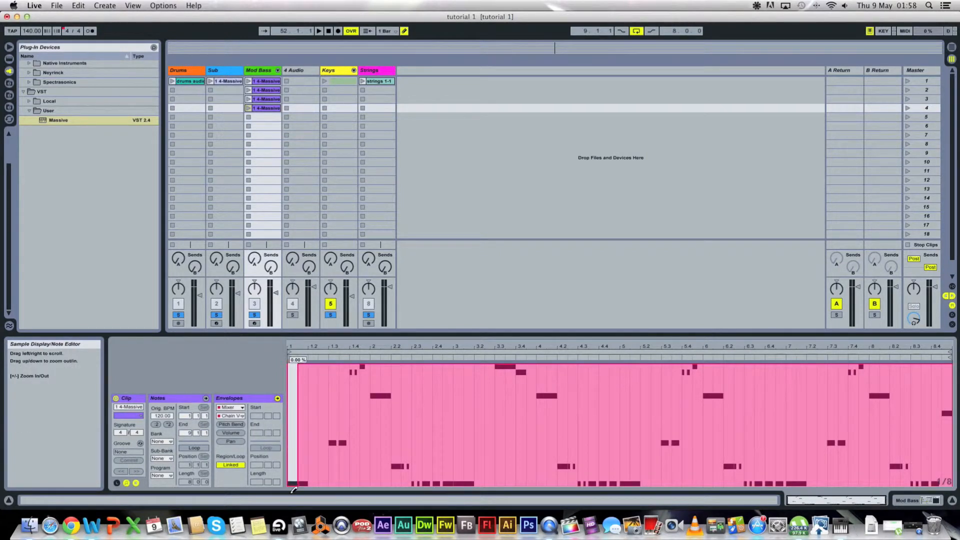
pyautogui.click(231, 408)
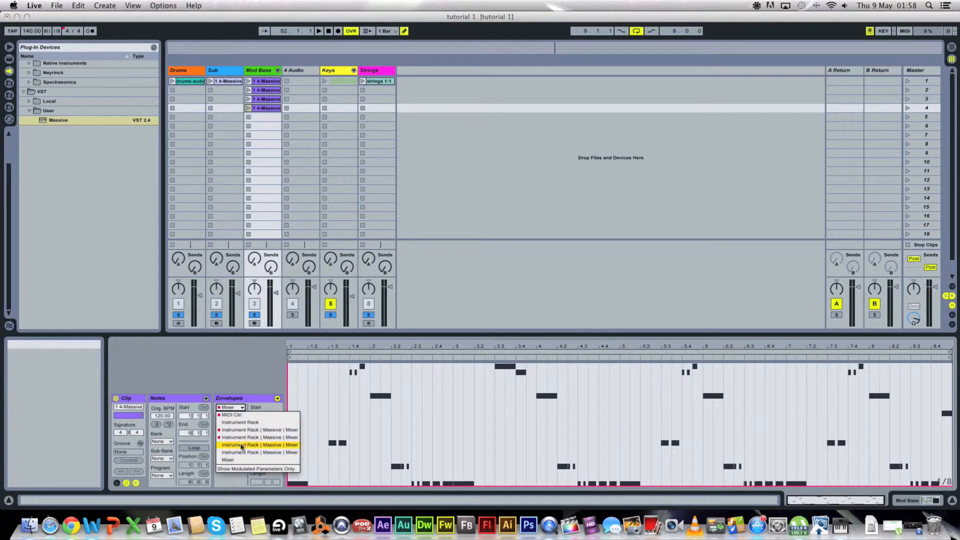
pyautogui.click(241, 446)
pyautogui.moveTo(294, 372); pyautogui.dragTo(296, 493)
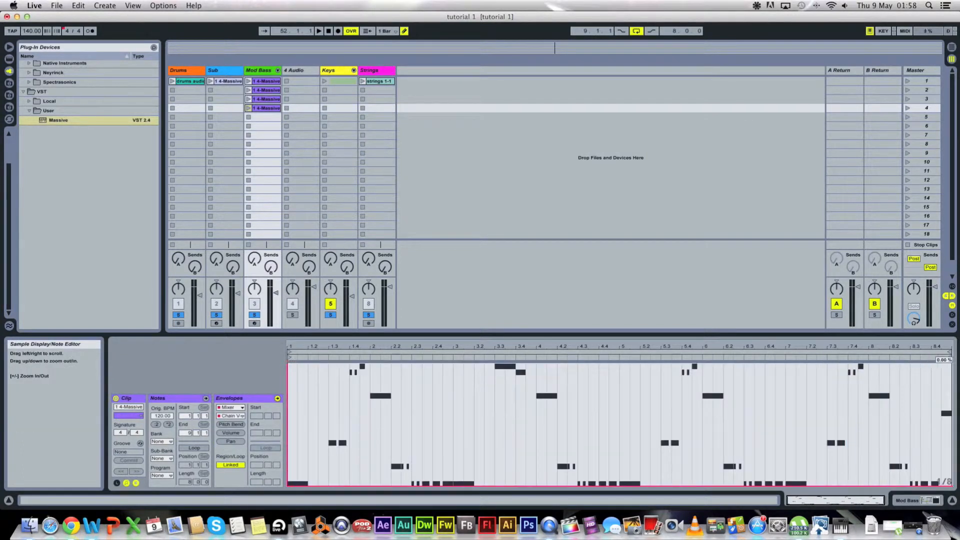
pyautogui.click(231, 408)
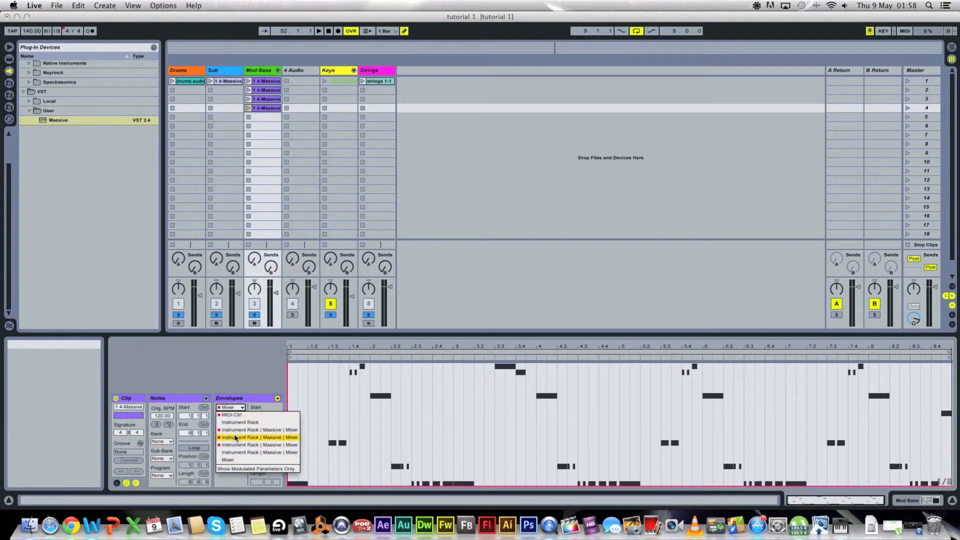
pyautogui.click(310, 350)
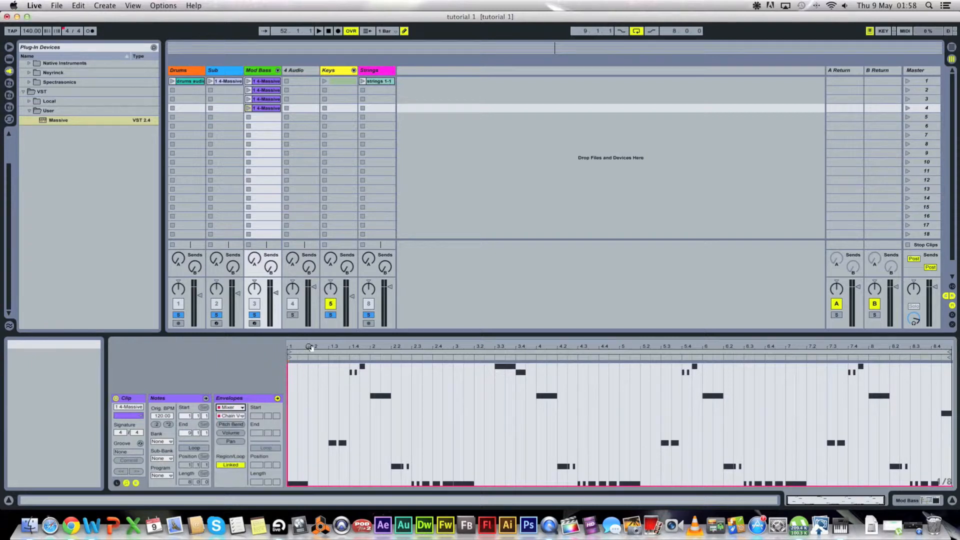
# Step: Show the Mod Bass track's Instrument Rack and load the BREAK DUB 2 preset into the second chain's Massive
pyautogui.doubleClick(262, 75)
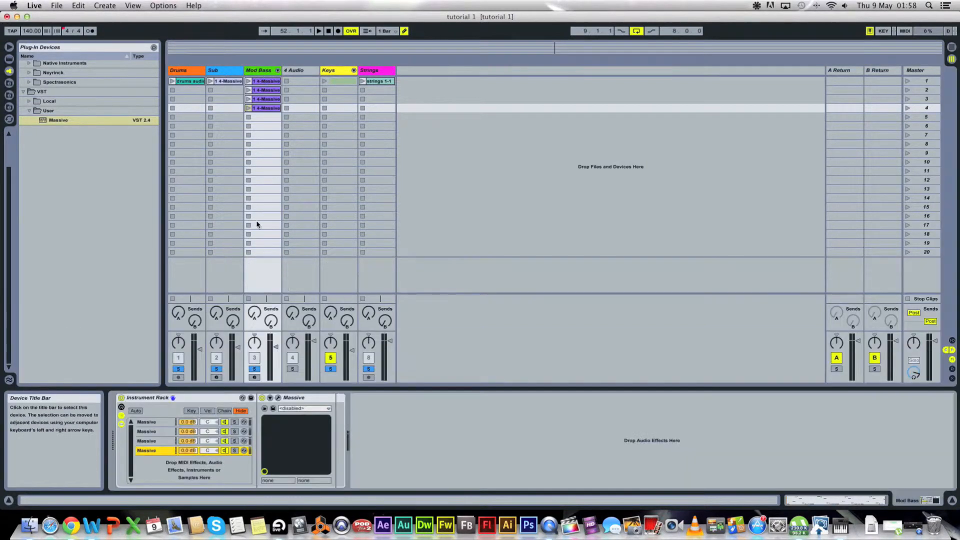
pyautogui.click(150, 431)
pyautogui.click(278, 397)
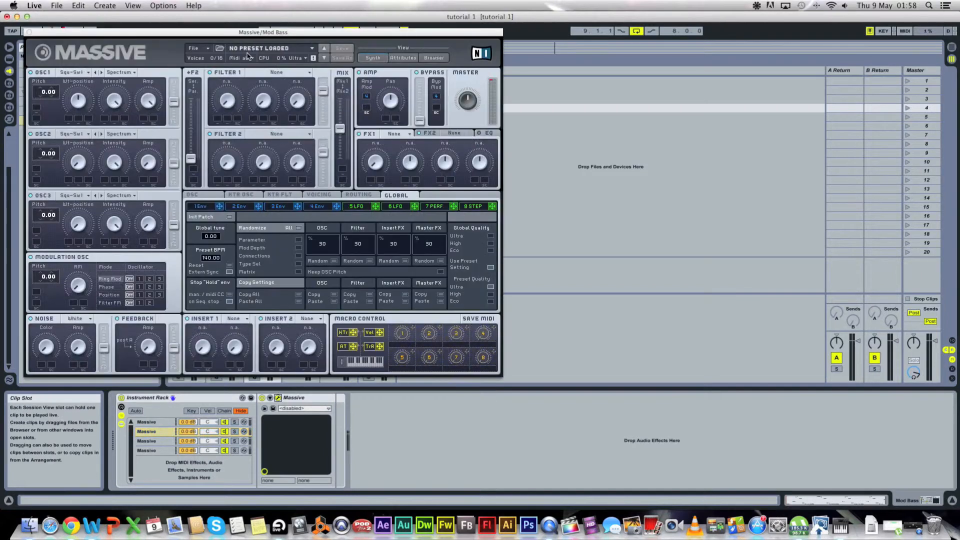
pyautogui.click(203, 48)
pyautogui.click(203, 54)
pyautogui.doubleClick(514, 123)
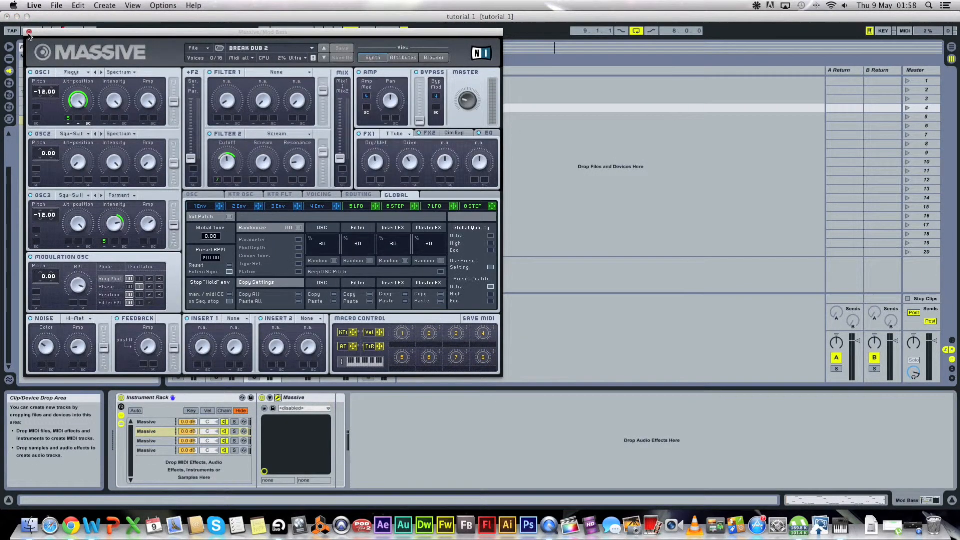
# Step: Load the break dub 3.nmsv preset into the third chain's Massive and close its plug-in window
pyautogui.click(29, 33)
pyautogui.click(147, 441)
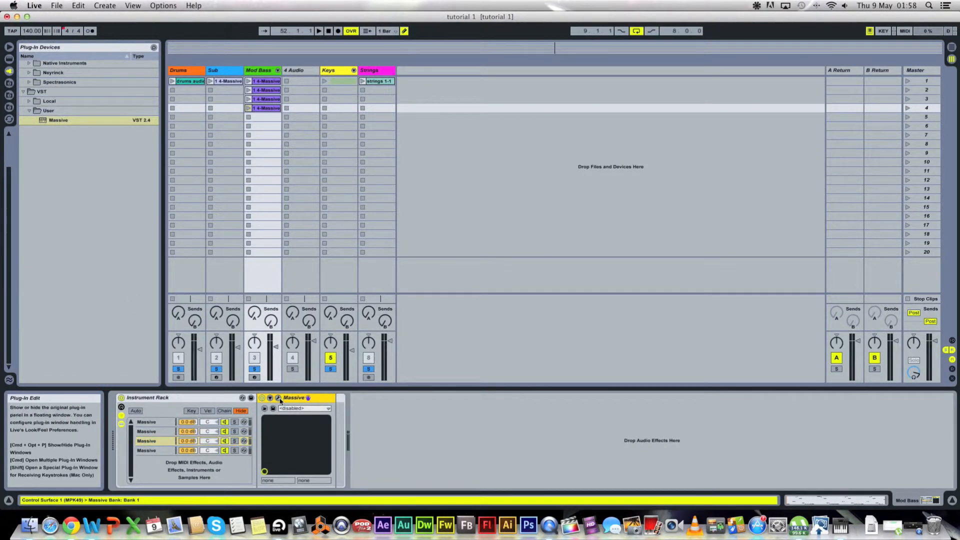
pyautogui.click(278, 398)
pyautogui.click(198, 48)
pyautogui.click(203, 58)
pyautogui.click(488, 127)
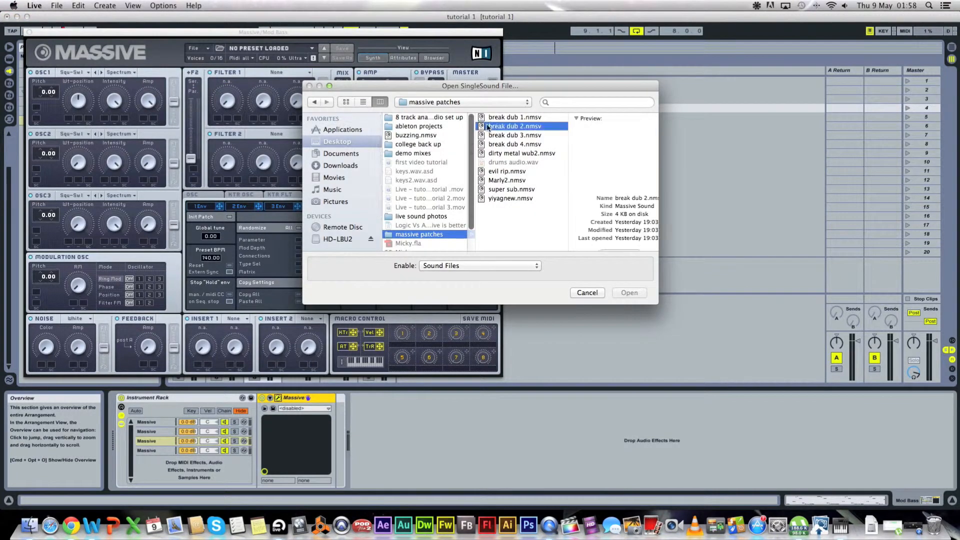
pyautogui.doubleClick(486, 136)
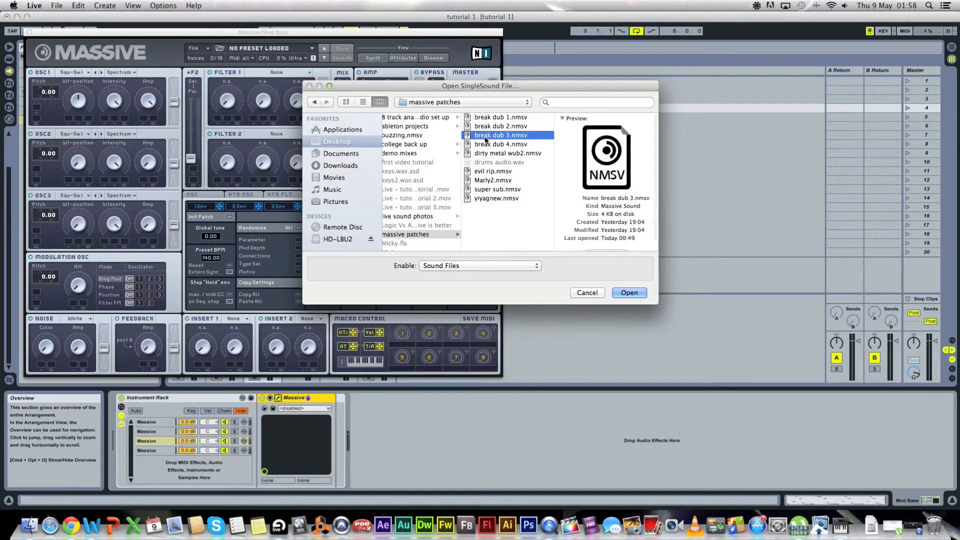
pyautogui.click(30, 31)
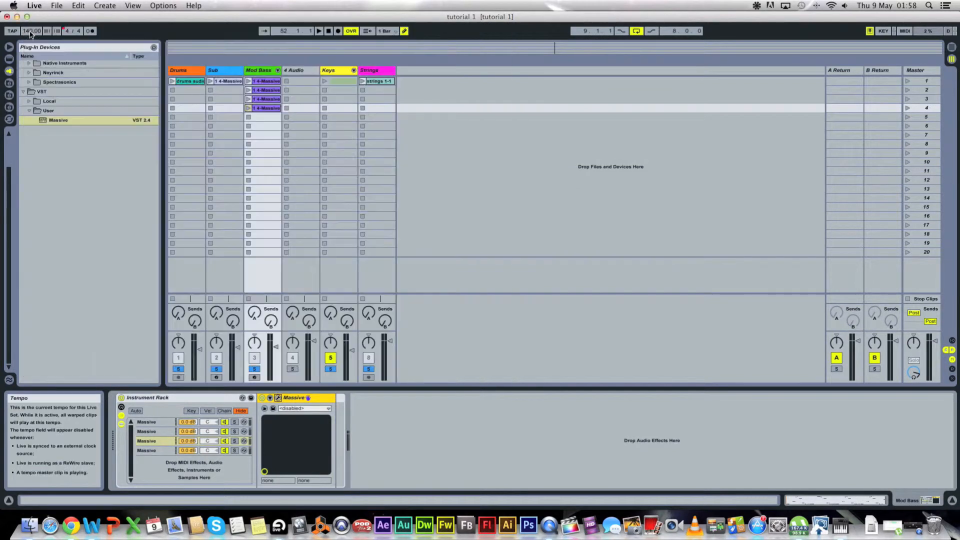
# Step: Load the break dub 4.nmsv preset into the fourth chain's Massive and close its plug-in window
pyautogui.click(149, 451)
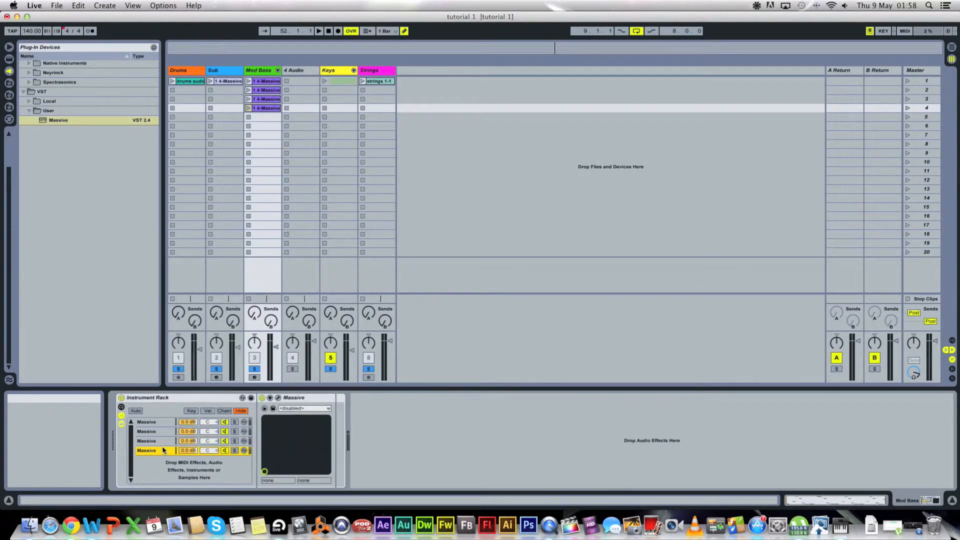
pyautogui.click(283, 400)
pyautogui.click(278, 398)
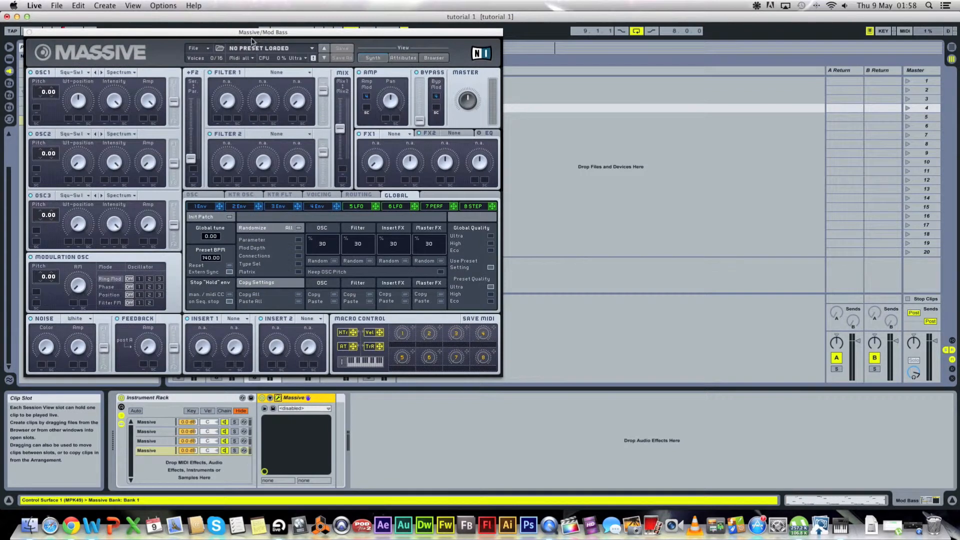
pyautogui.click(196, 48)
pyautogui.click(224, 79)
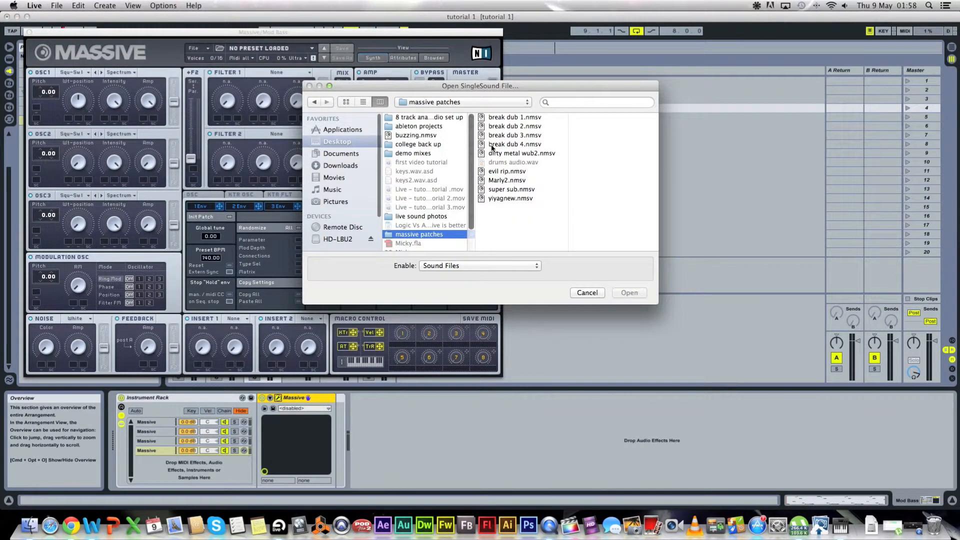
pyautogui.click(515, 144)
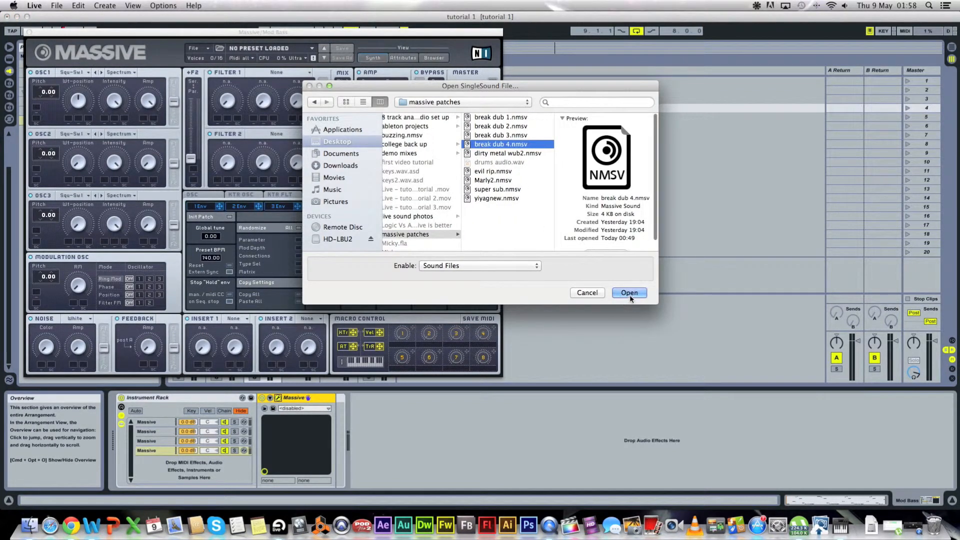
pyautogui.click(629, 293)
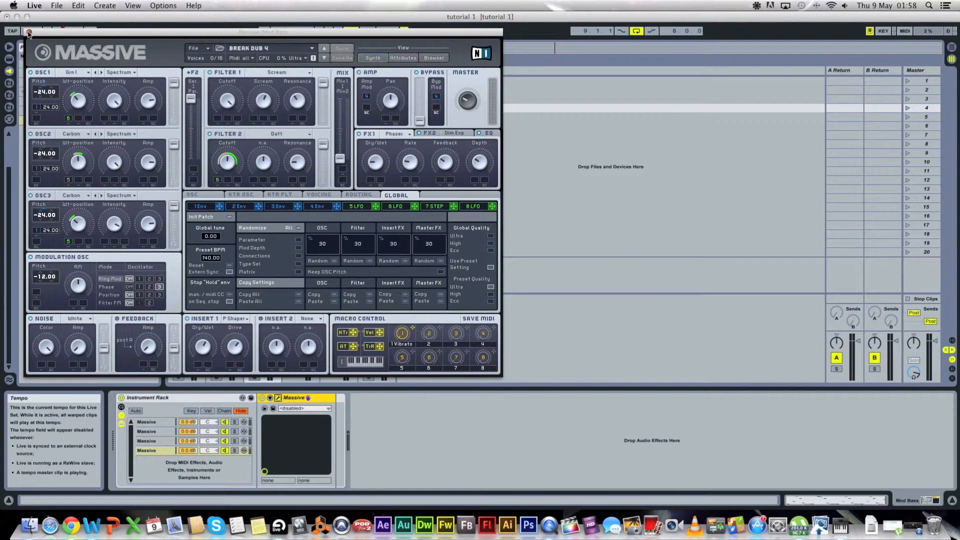
pyautogui.click(29, 31)
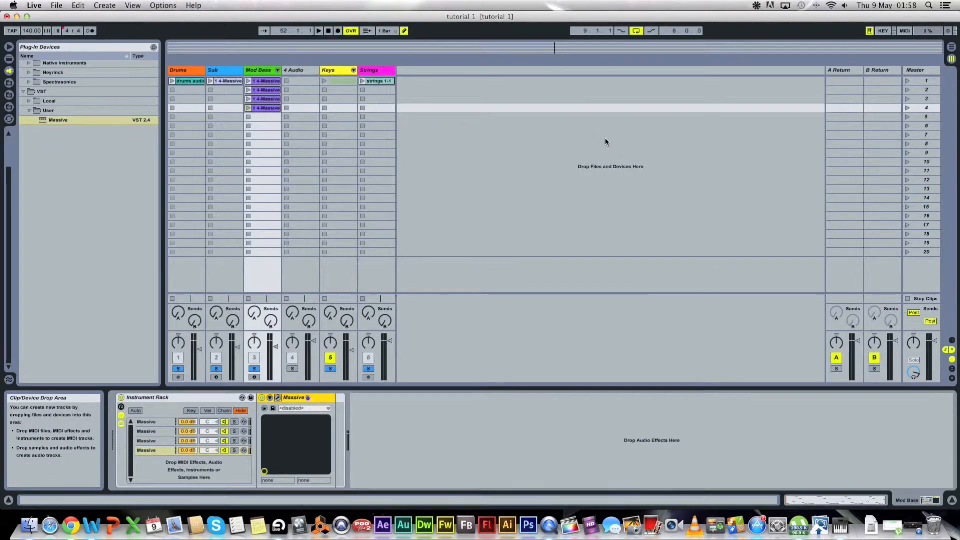
# Step: Launch the first scene and audition the second, third and fourth Mod Bass clips in turn
pyautogui.click(908, 80)
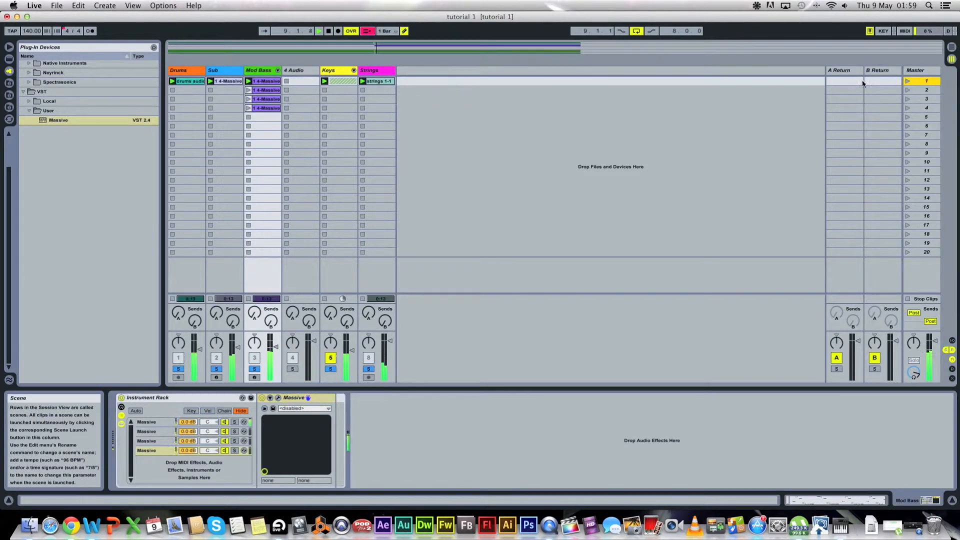
pyautogui.click(248, 91)
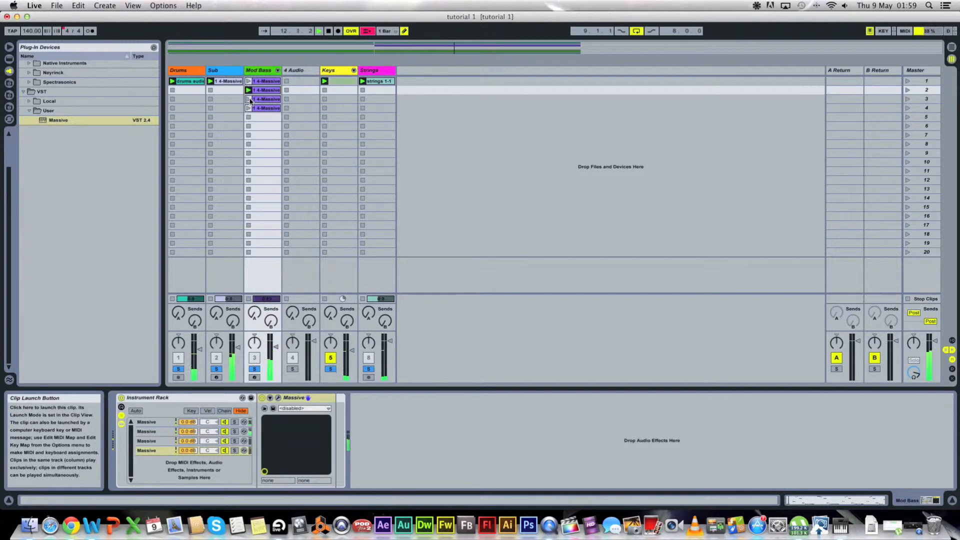
pyautogui.click(250, 100)
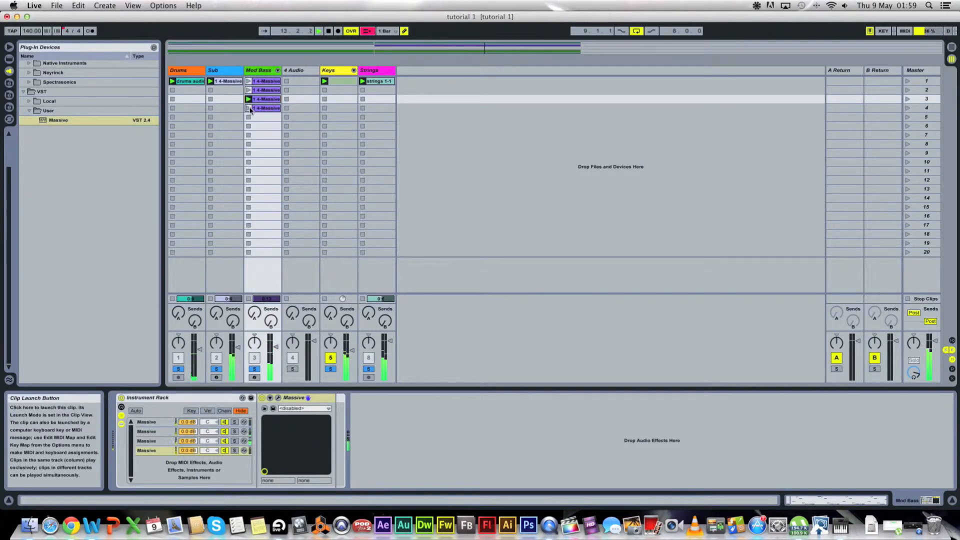
pyautogui.click(248, 109)
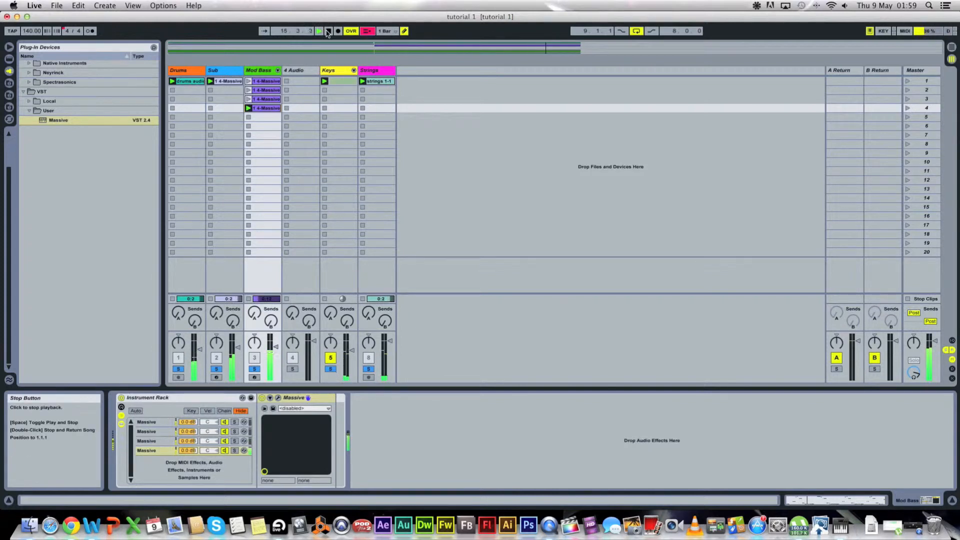
# Step: For all four Mod Bass clips together, enable Legato, looping and a follow action with a time of 0 2 0
pyautogui.doubleClick(273, 81)
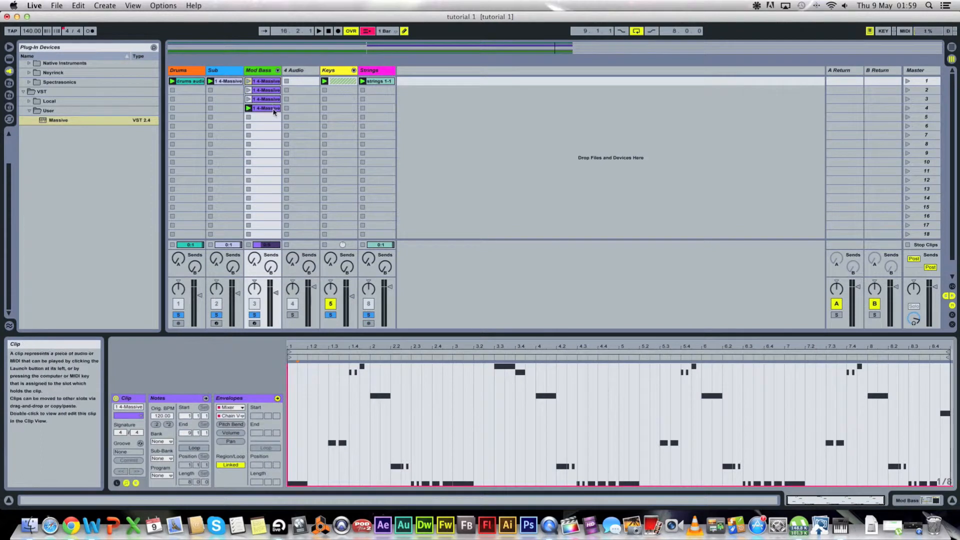
pyautogui.keyDown('shift'); pyautogui.click(273, 85); pyautogui.keyUp('shift')
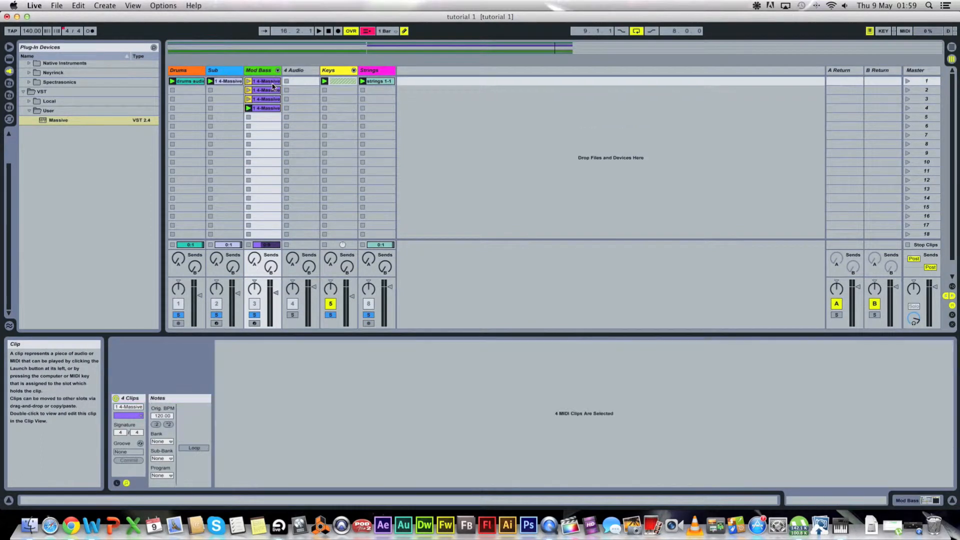
pyautogui.click(116, 483)
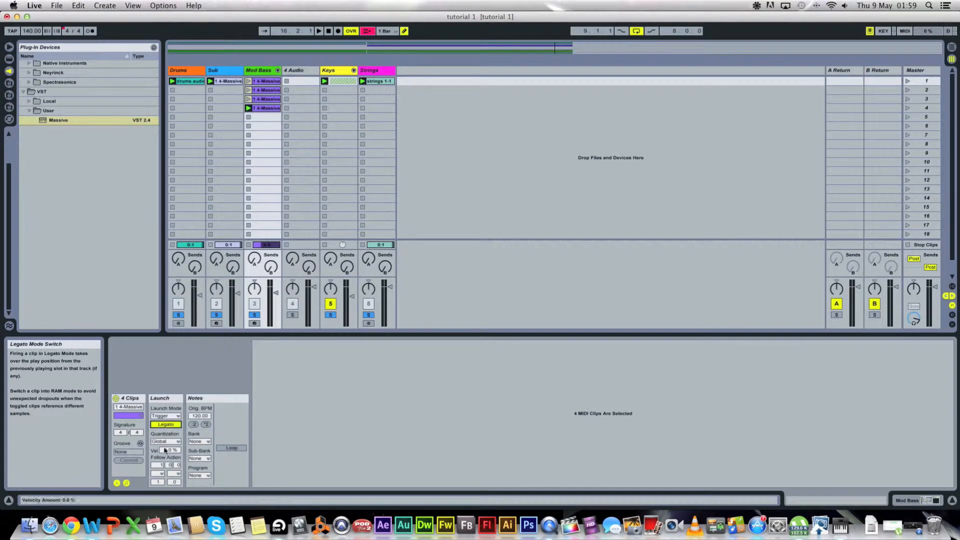
pyautogui.click(158, 474)
pyautogui.click(164, 470)
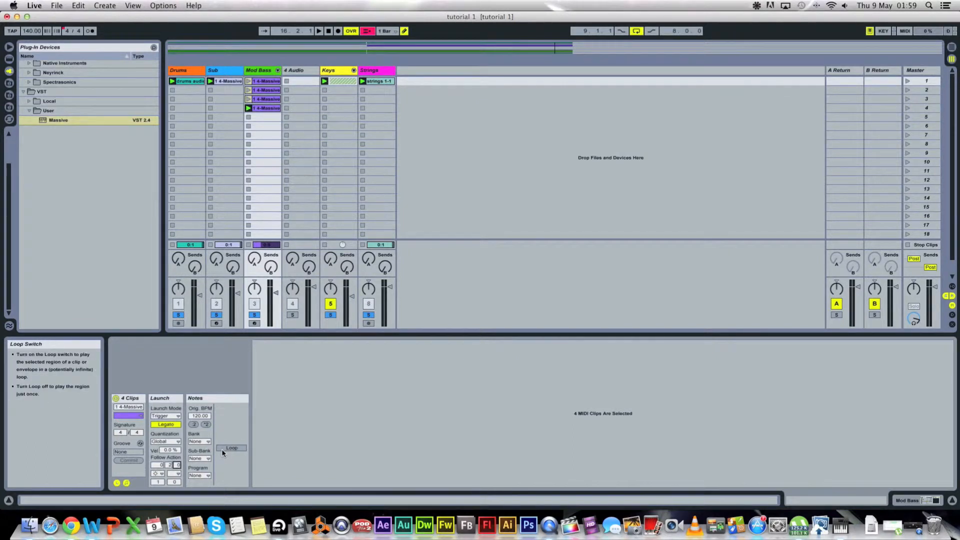
# Step: Turn on looping for the drums audio clip and the Sub track's Massive clip
pyautogui.click(185, 81)
pyautogui.click(287, 448)
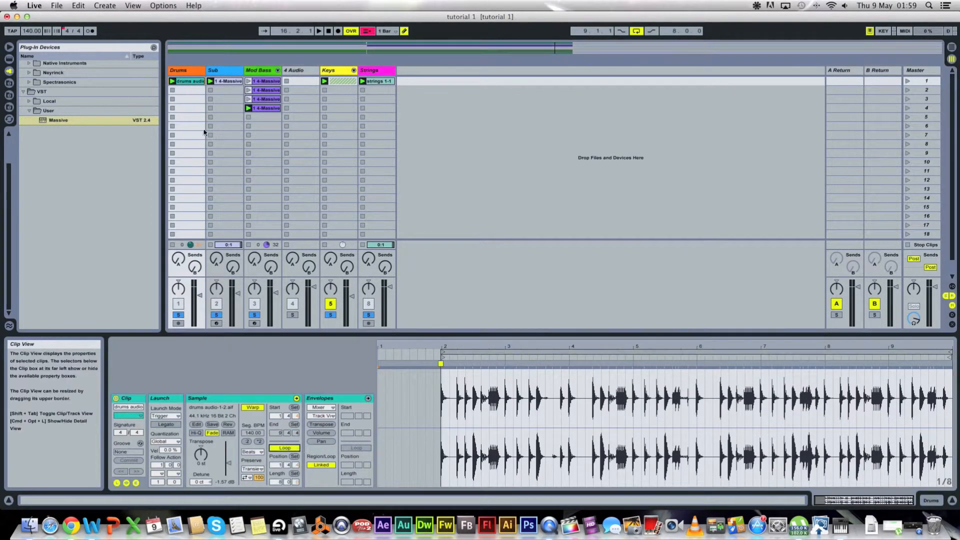
pyautogui.click(224, 82)
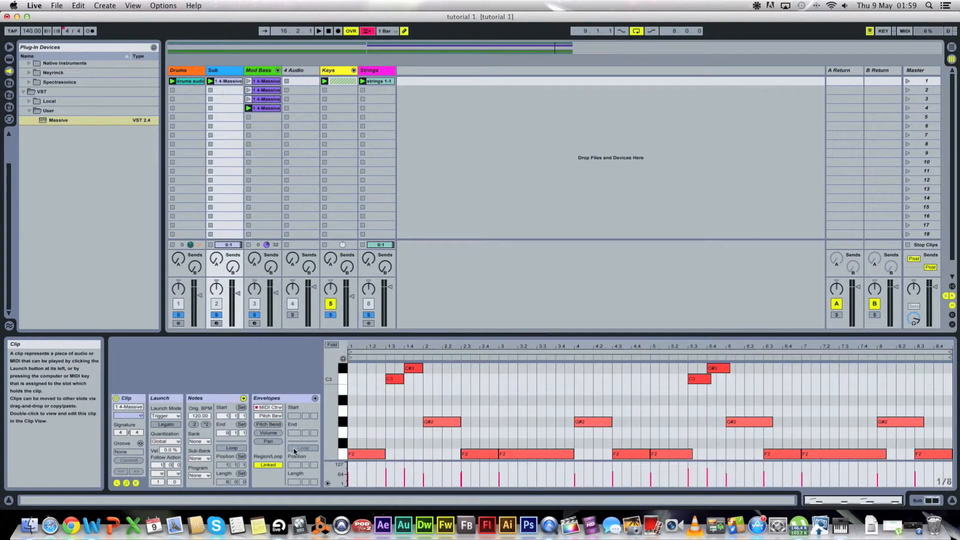
pyautogui.click(232, 448)
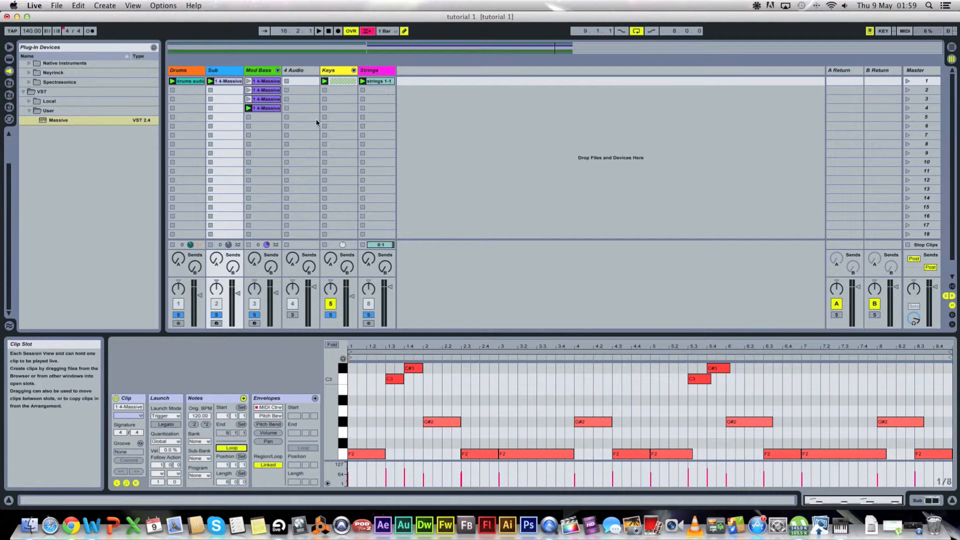
# Step: Unfold the Keys group and turn on looping for the keys1-1, keys2-1 and strings 1-1 clips
pyautogui.click(354, 71)
pyautogui.click(392, 82)
pyautogui.keyDown('shift'); pyautogui.click(416, 82); pyautogui.keyUp('shift')
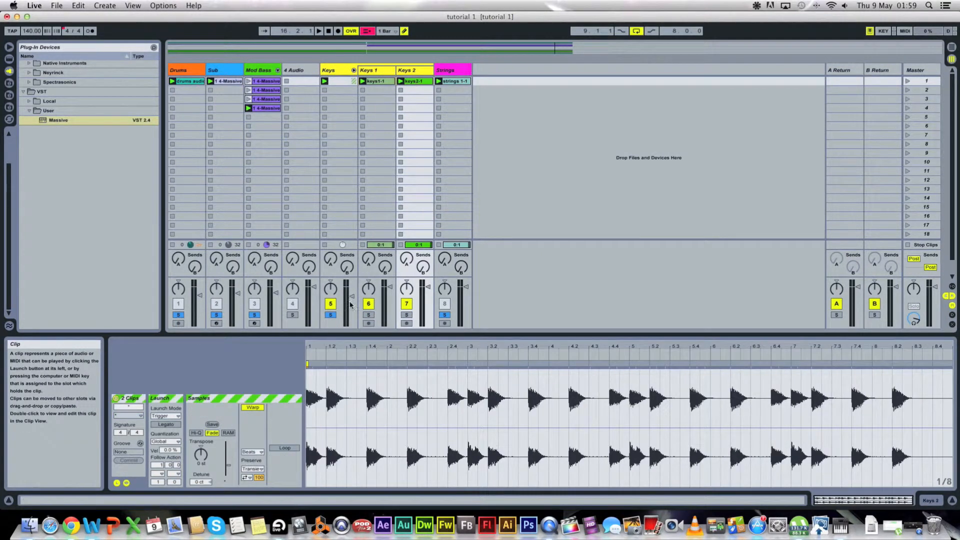
pyautogui.click(284, 448)
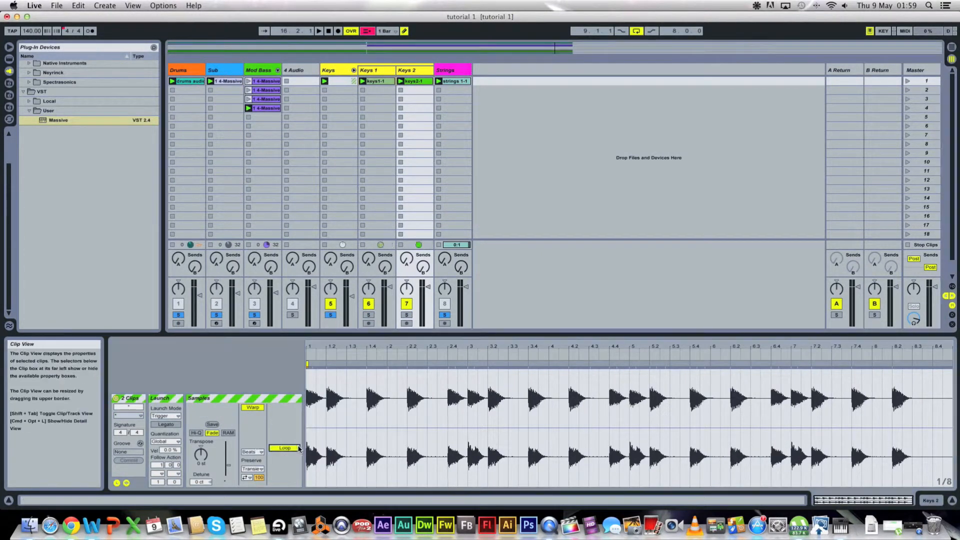
pyautogui.click(453, 81)
pyautogui.click(289, 449)
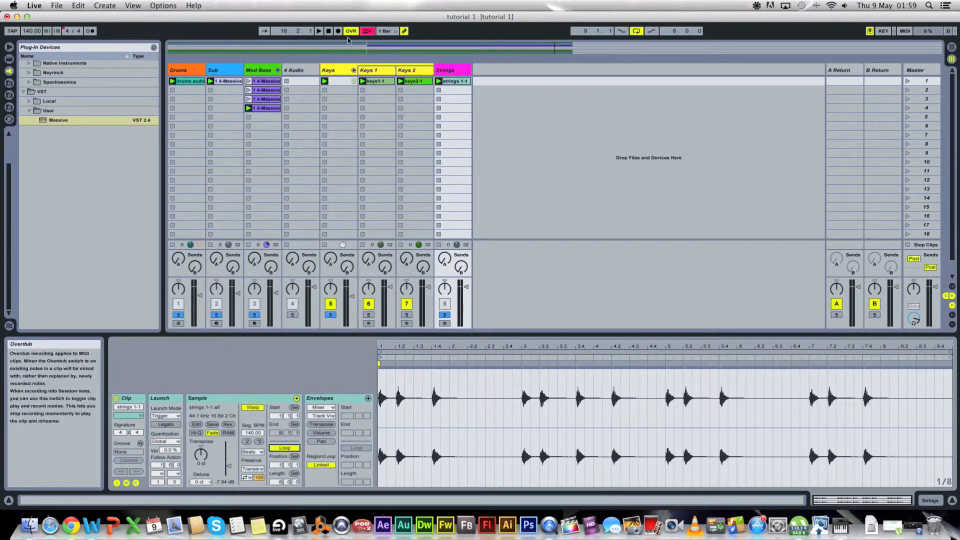
# Step: Launch the first scene to audition the Mod Bass follow actions, and select all four Mod Bass clips
pyautogui.click(908, 81)
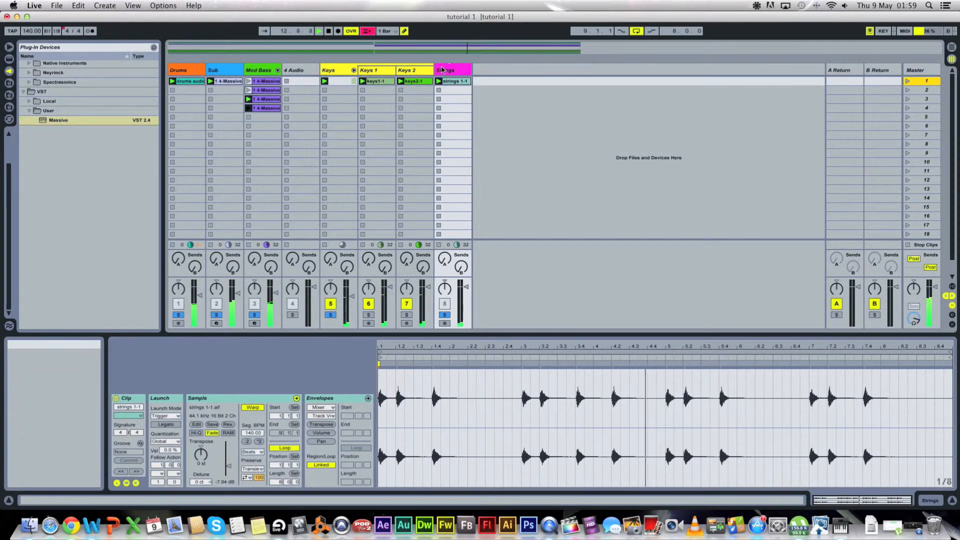
pyautogui.click(267, 108)
pyautogui.keyDown('shift'); pyautogui.click(267, 82); pyautogui.keyUp('shift')
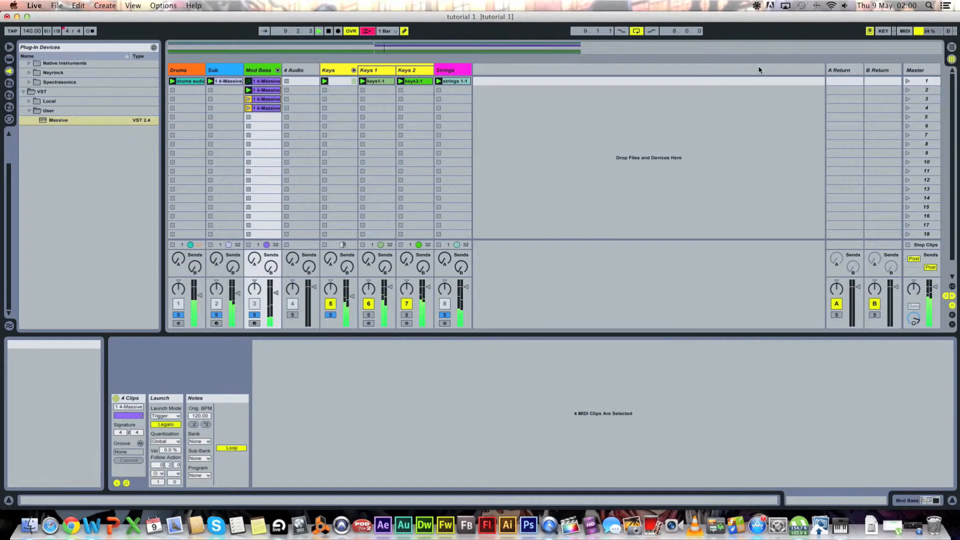
# Step: Move the Arrangement's 8-bar loop to start at bar 20, enable global recording and return to Session View
pyautogui.press('Tab')
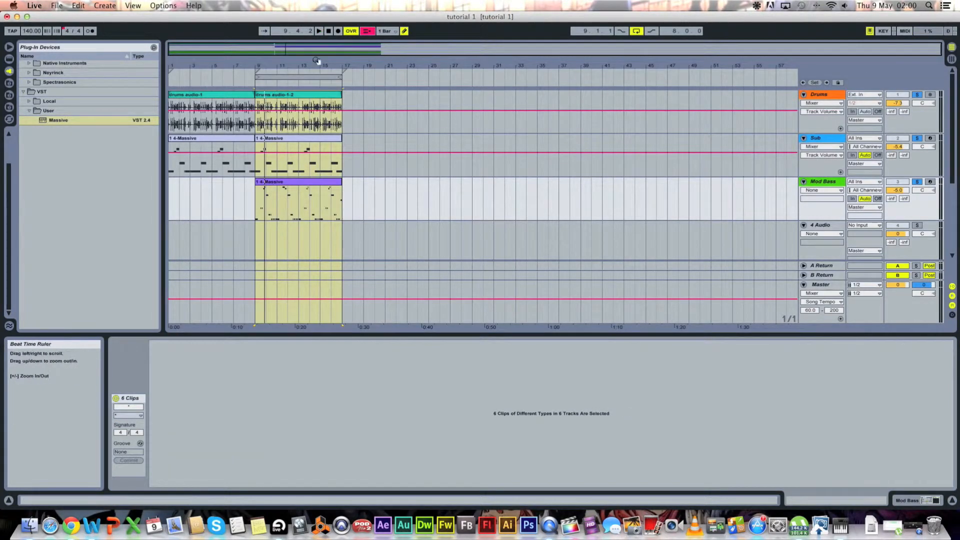
pyautogui.moveTo(336, 76); pyautogui.dragTo(404, 97)
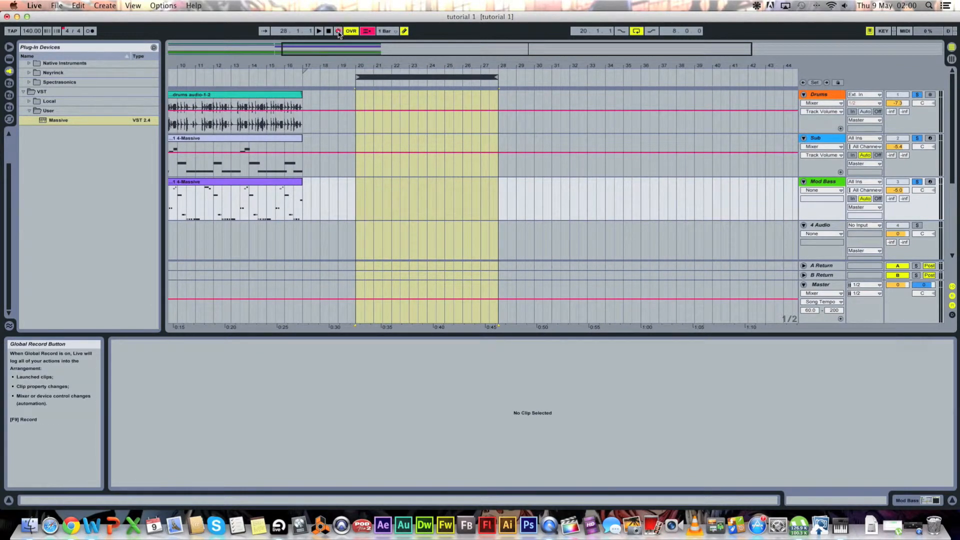
pyautogui.press('Tab')
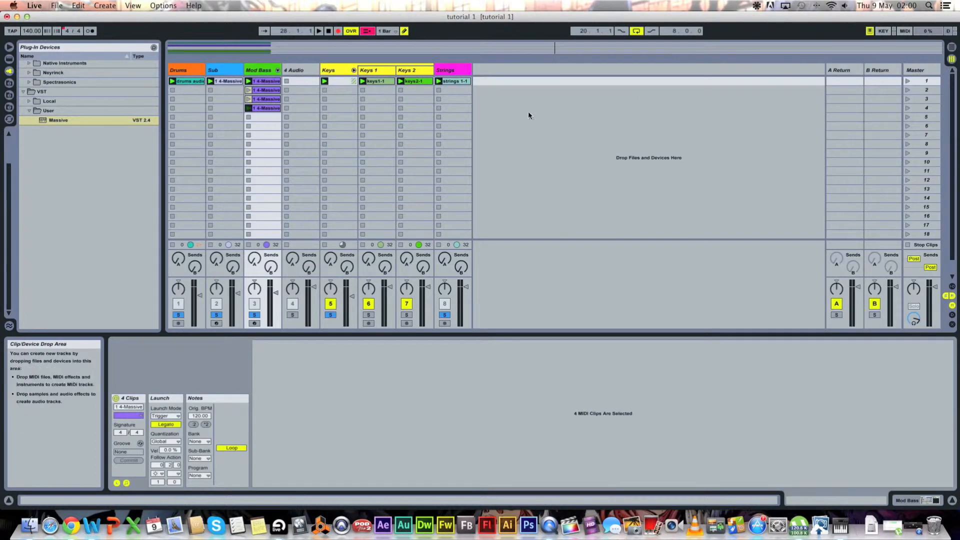
# Step: Arm the Mod Bass track and record the first scene with its follow actions into the Arrangement from bar 20
pyautogui.click(254, 323)
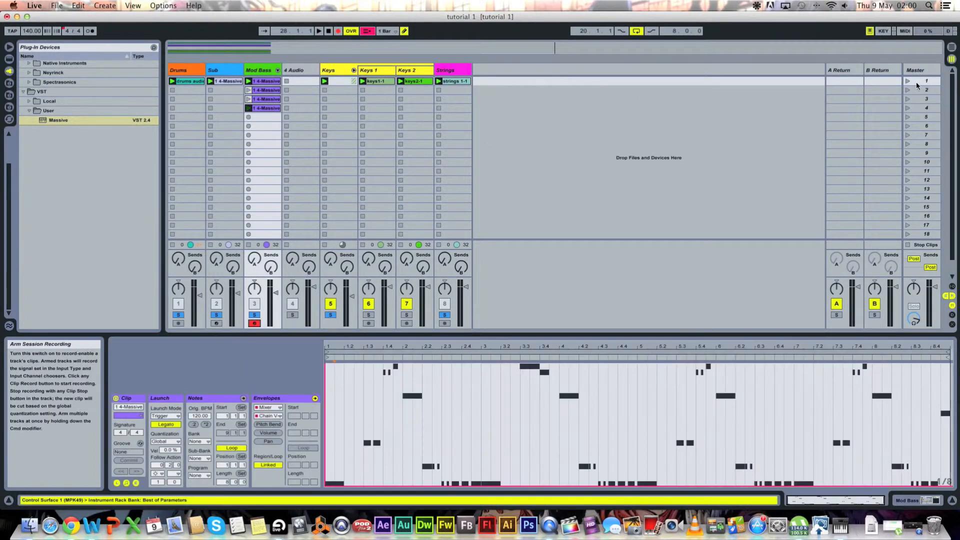
pyautogui.click(908, 81)
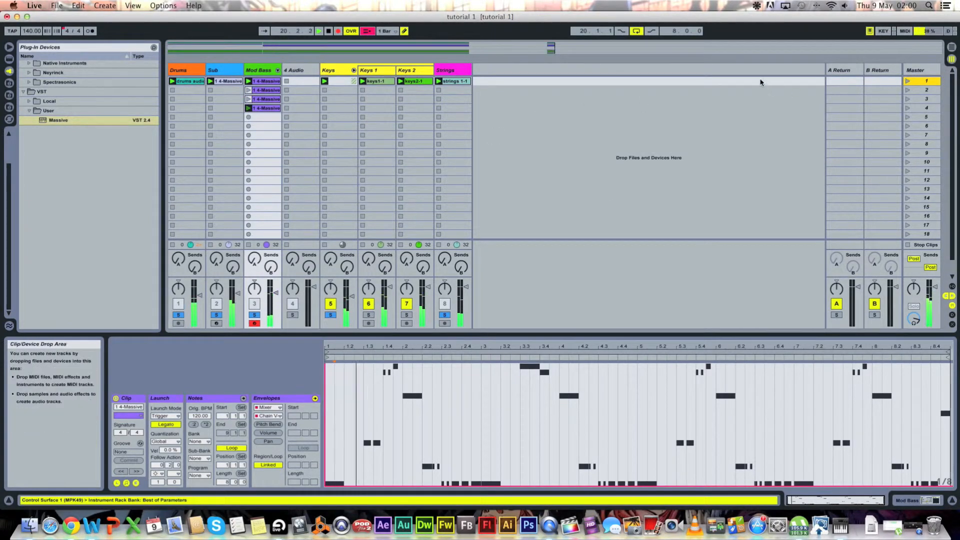
pyautogui.click(952, 46)
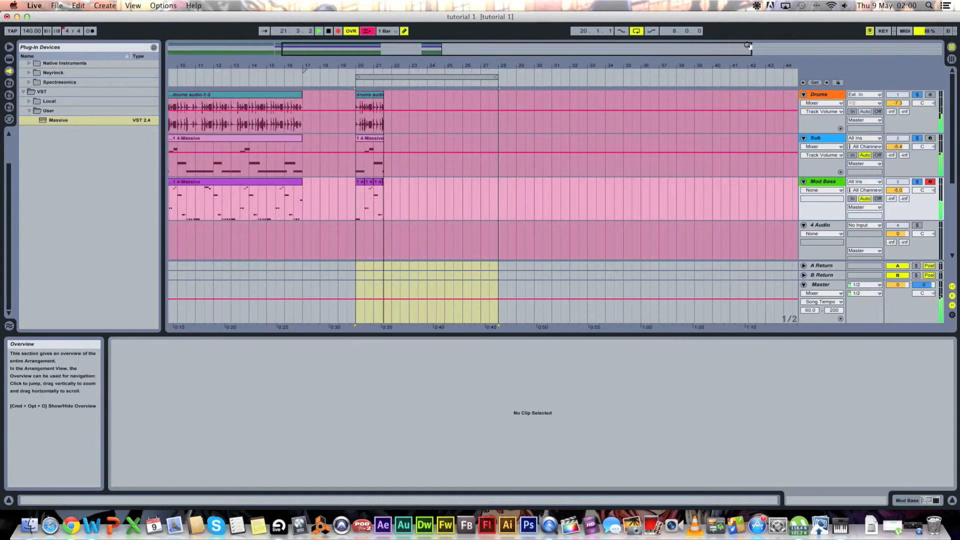
pyautogui.moveTo(405, 65); pyautogui.dragTo(415, 114)
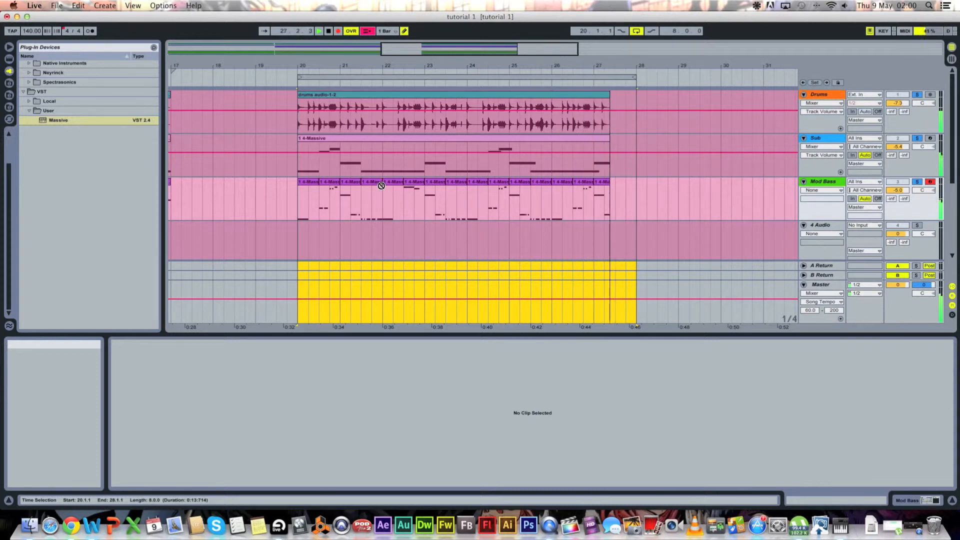
# Step: Stop the recording and undo the extra loop pass that overwrote the Mod Bass take
pyautogui.press('space')
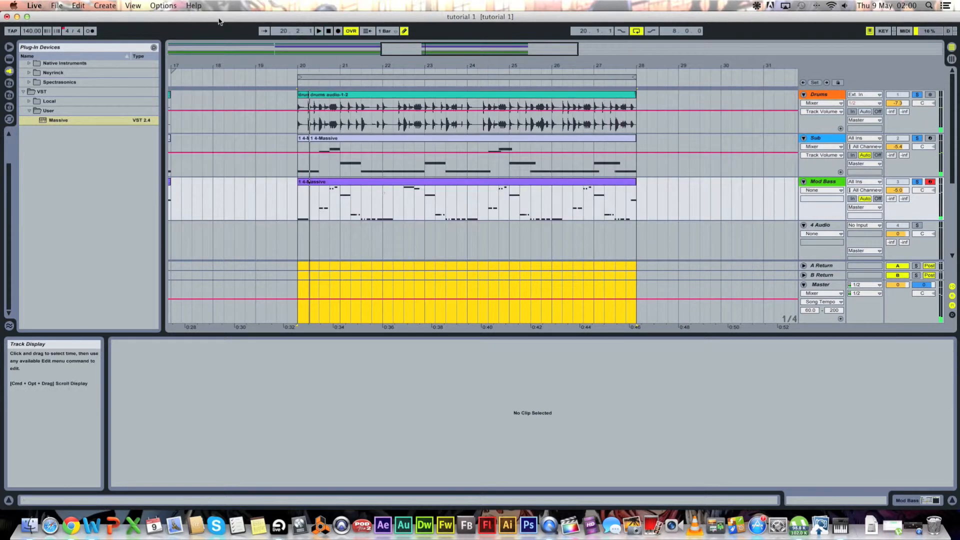
pyautogui.click(78, 6)
pyautogui.click(87, 17)
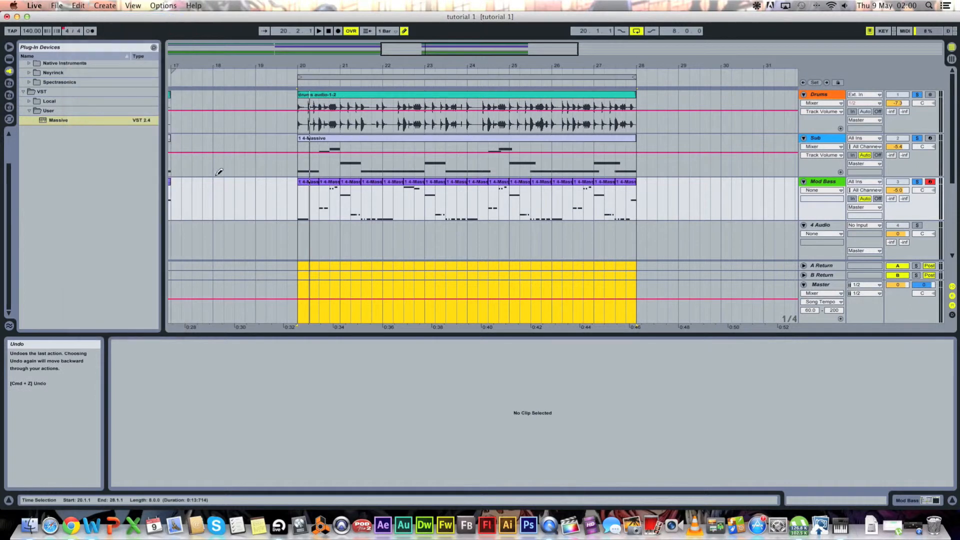
# Step: Open the first recorded Mod Bass clip in the Arrangement and inspect its envelopes
pyautogui.click(303, 184)
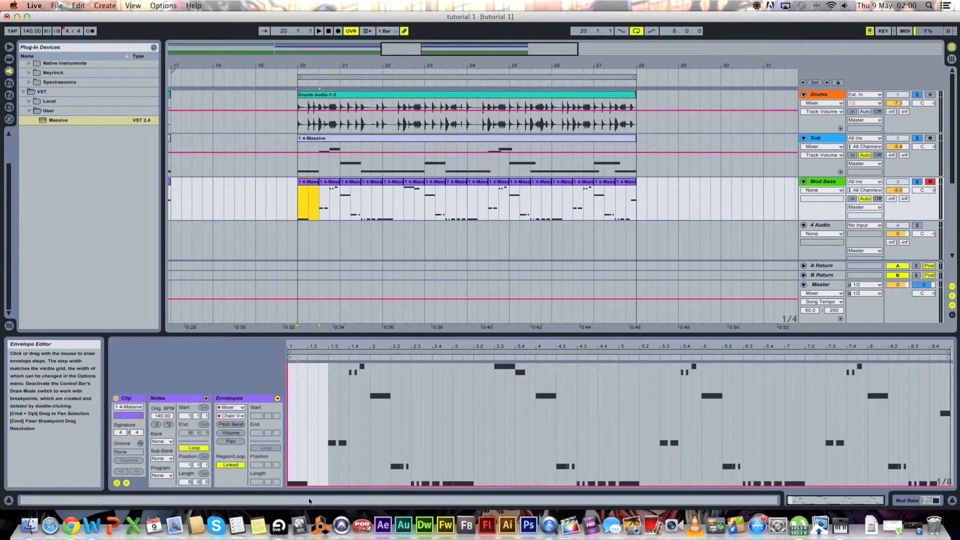
pyautogui.click(126, 483)
pyautogui.rightClick(258, 414)
pyautogui.click(270, 403)
pyautogui.moveTo(260, 405); pyautogui.dragTo(279, 406)
# Step: Expose LFO 6's ratio denominator from the first chain's Massive as a configured device parameter, and close the plug-in window
pyautogui.click(310, 183)
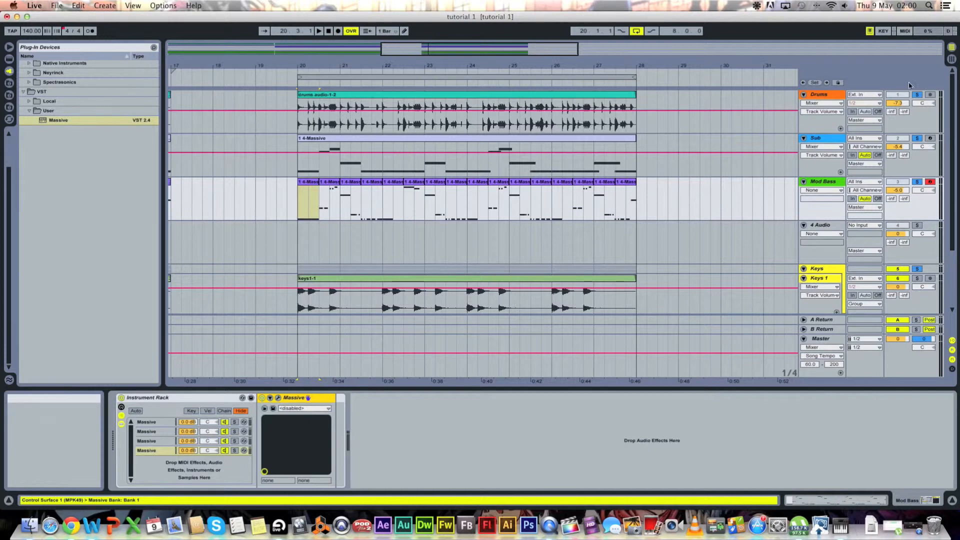
pyautogui.press('space')
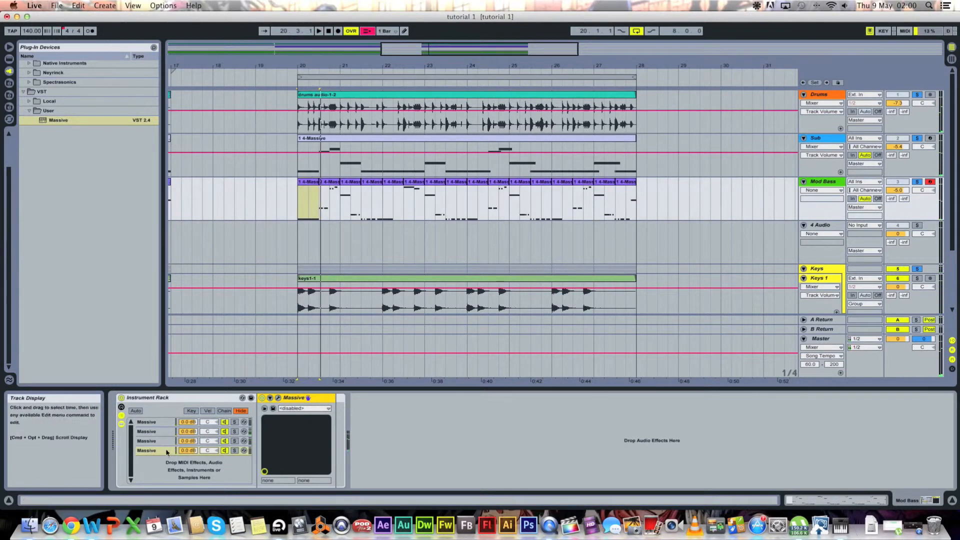
pyautogui.click(198, 422)
pyautogui.click(277, 398)
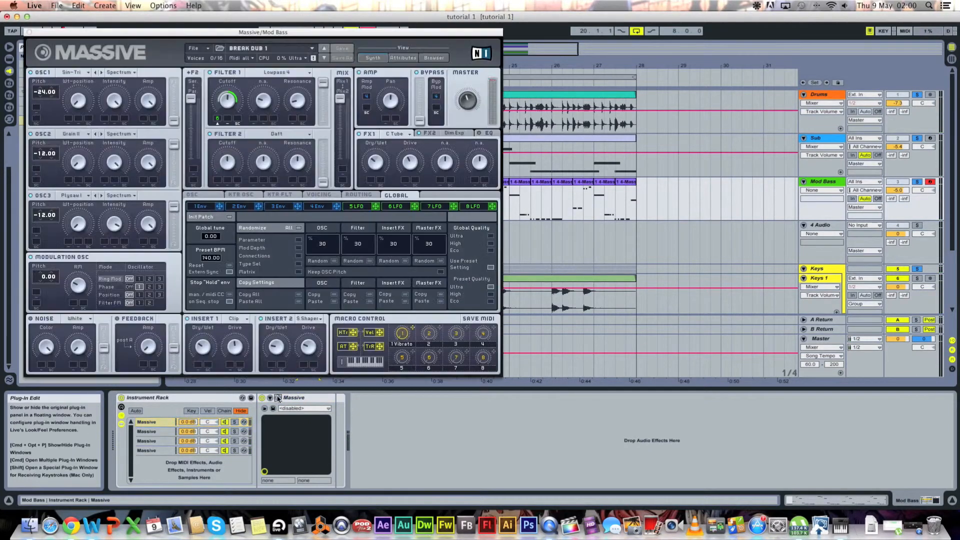
pyautogui.click(394, 207)
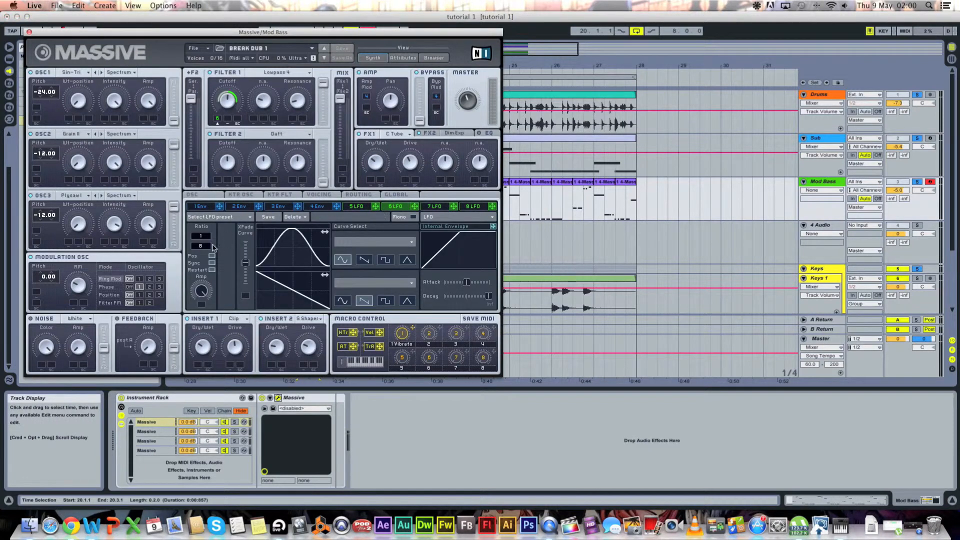
pyautogui.click(270, 399)
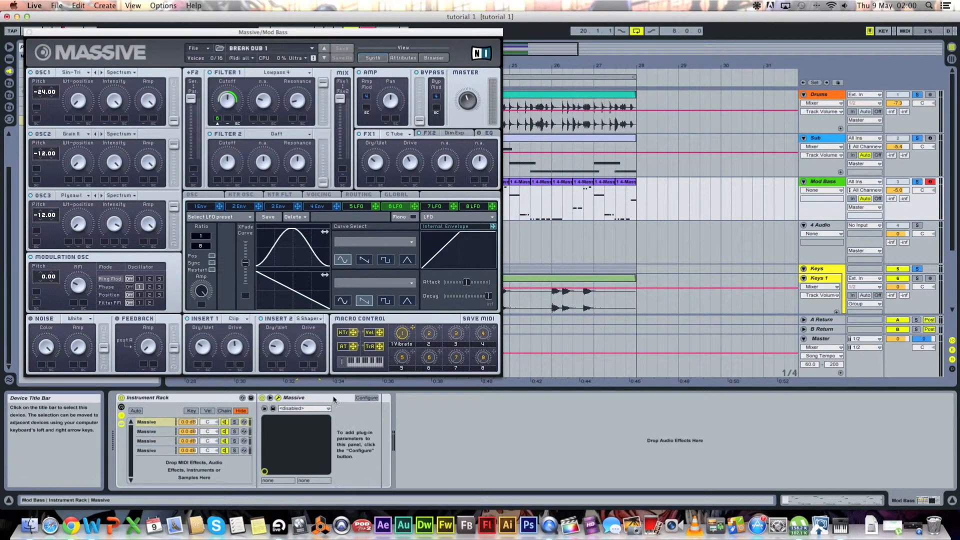
pyautogui.click(201, 247)
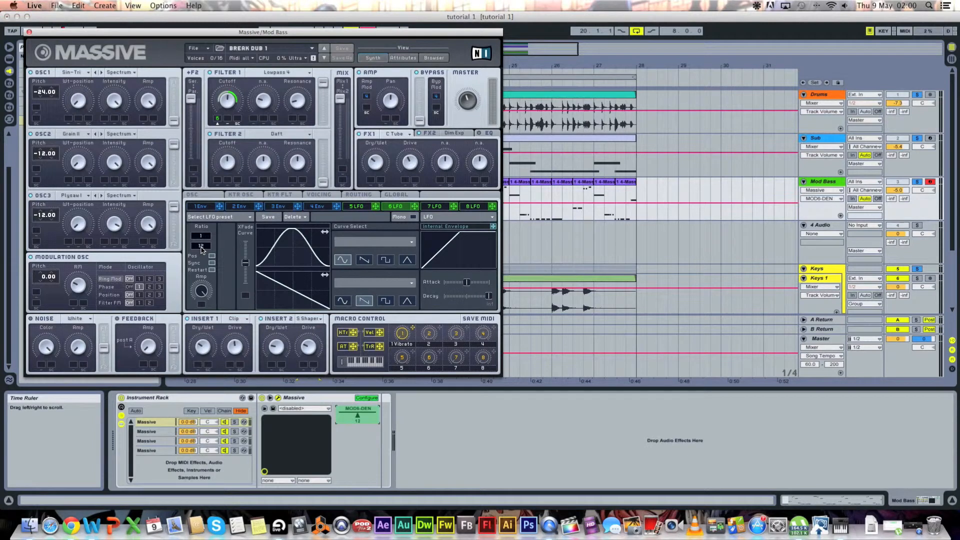
pyautogui.click(29, 32)
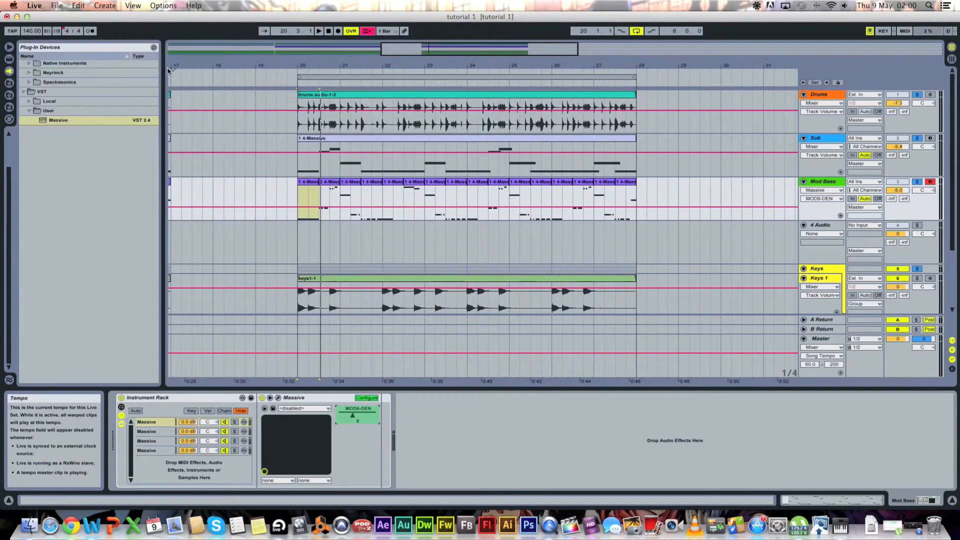
# Step: Draw a raised MOD6-DEN automation step over the second half of the first Mod Bass clip at bar 20
pyautogui.moveTo(300, 66); pyautogui.dragTo(301, 180)
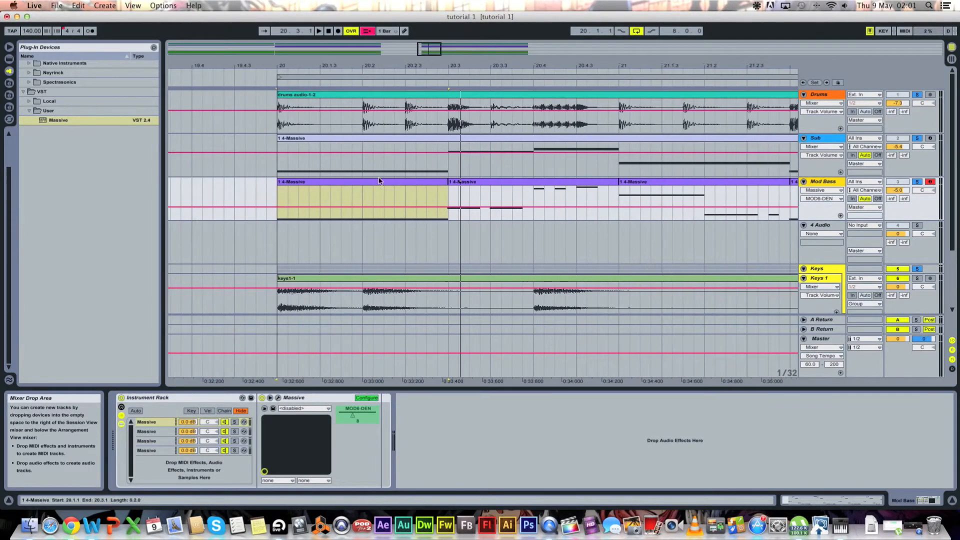
pyautogui.rightClick(375, 203)
pyautogui.click(393, 207)
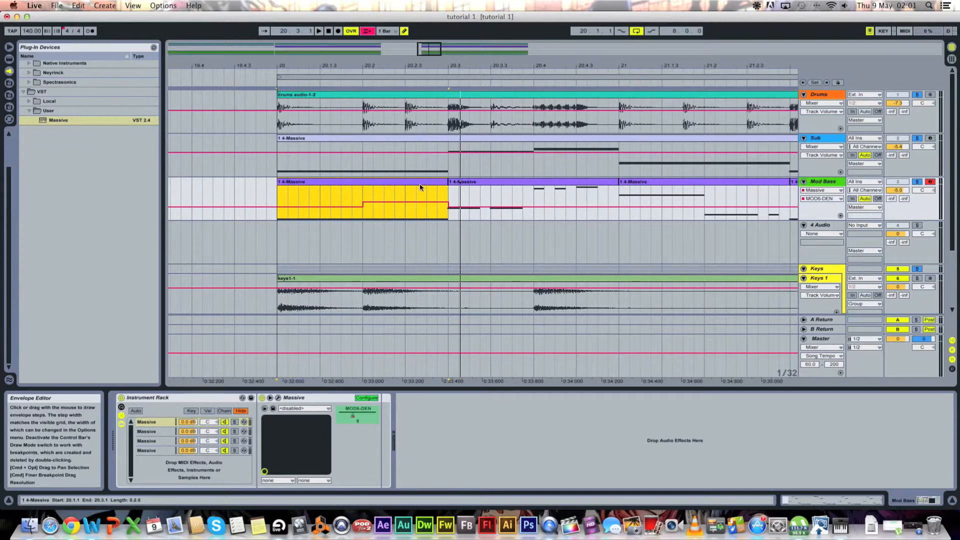
# Step: Return playback to the Arrangement state and audition the automated Mod Bass take from bar 20
pyautogui.press('space')
pyautogui.press('space')
pyautogui.click(367, 32)
pyautogui.press('space')
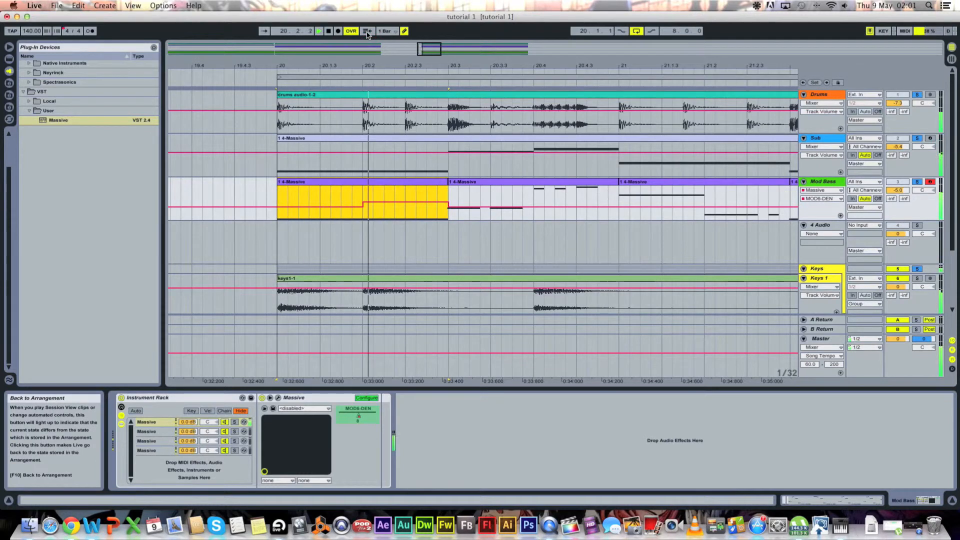
pyautogui.moveTo(368, 64); pyautogui.dragTo(369, 47)
pyautogui.press('space')
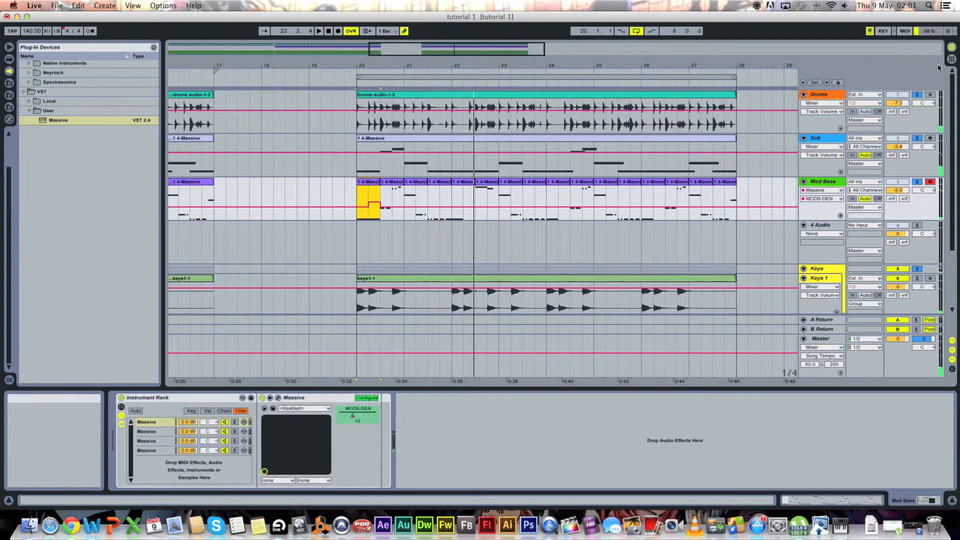
# Step: Turn off Legato for all four Mod Bass clips in Session View and hide their launch settings
pyautogui.click(952, 60)
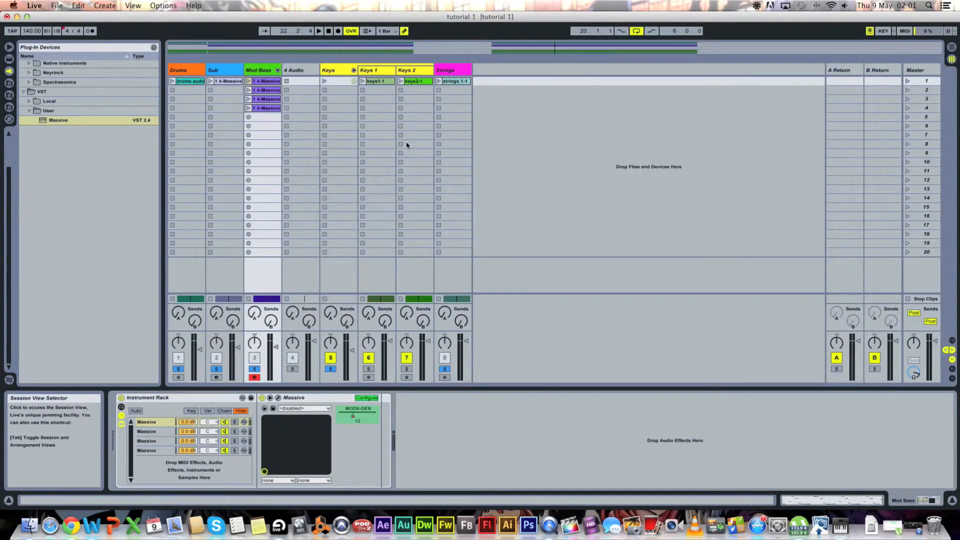
pyautogui.click(267, 108)
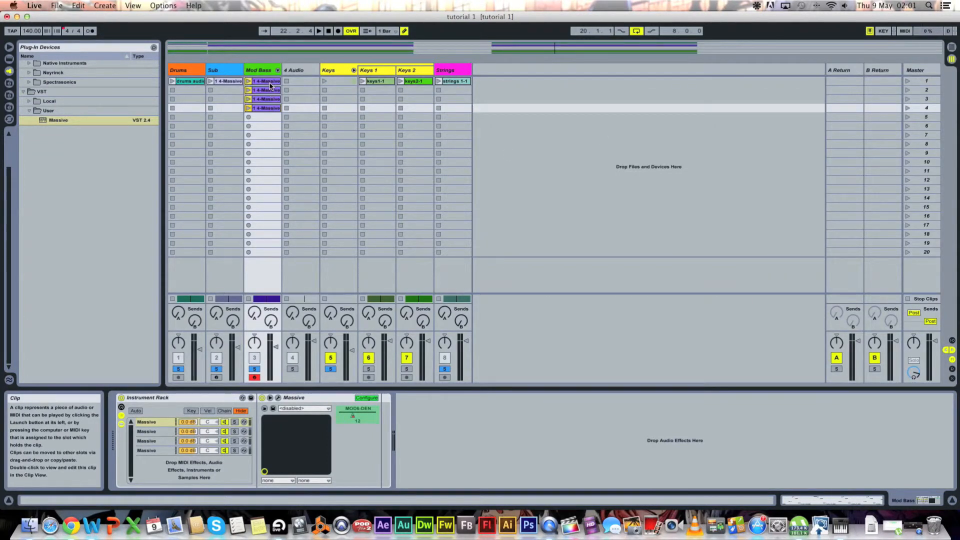
pyautogui.click(270, 84)
pyautogui.doubleClick(266, 84)
pyautogui.click(267, 108)
pyautogui.keyDown('shift'); pyautogui.click(267, 82); pyautogui.keyUp('shift')
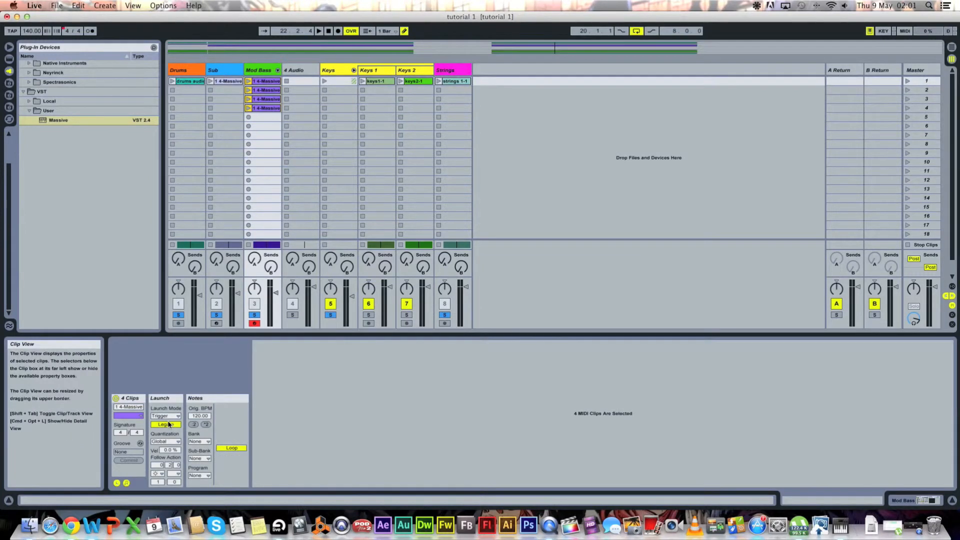
pyautogui.click(116, 482)
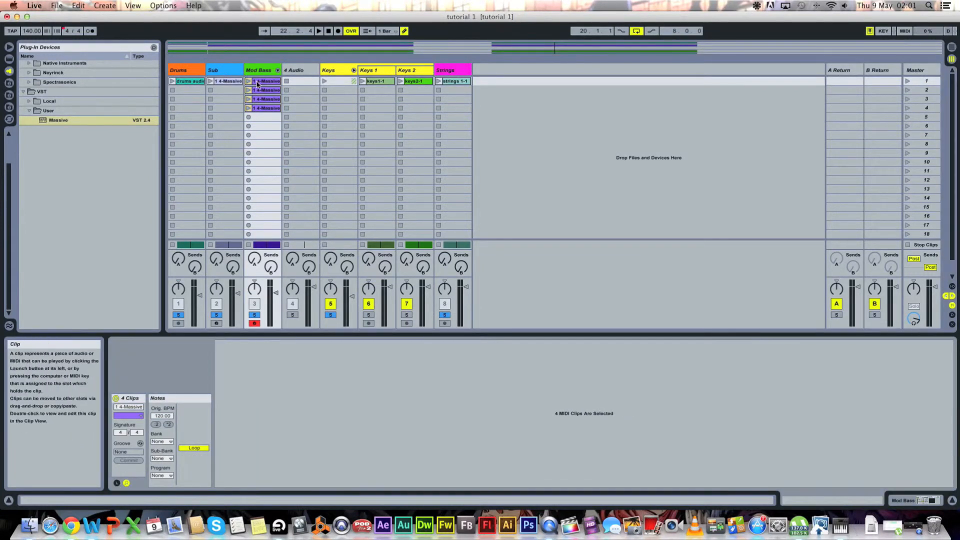
# Step: Load the "robotic wobble pluck" preset into the first chain's Massive and launch the first scene
pyautogui.click(258, 84)
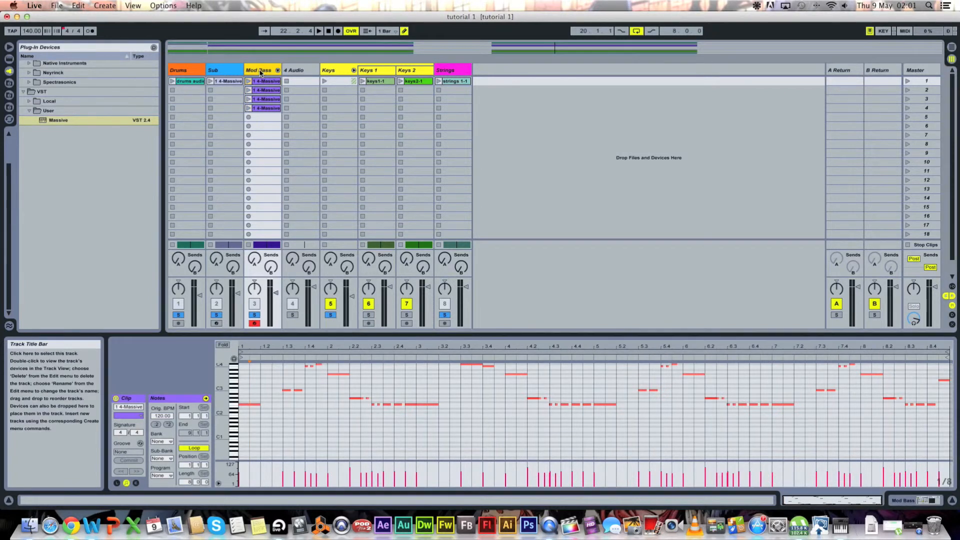
pyautogui.doubleClick(260, 73)
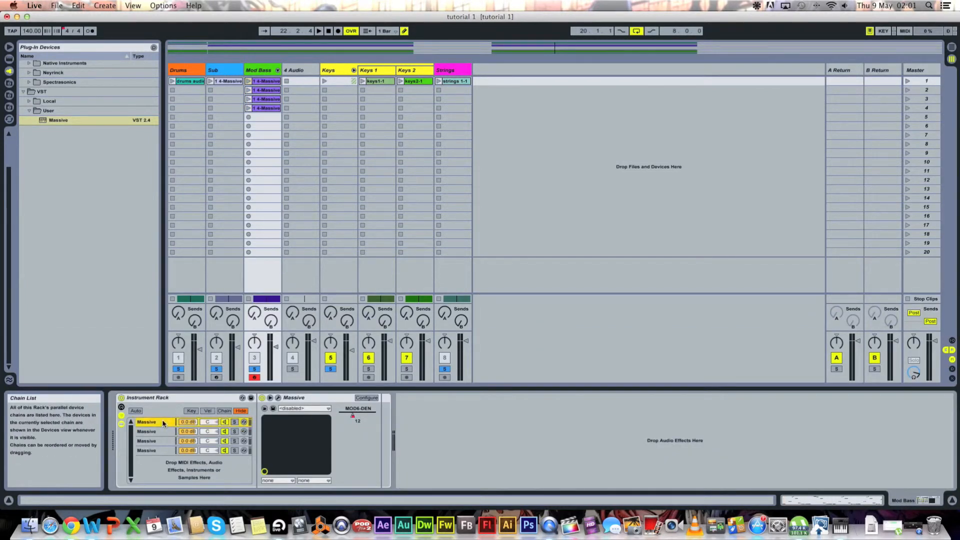
pyautogui.click(278, 398)
pyautogui.click(434, 57)
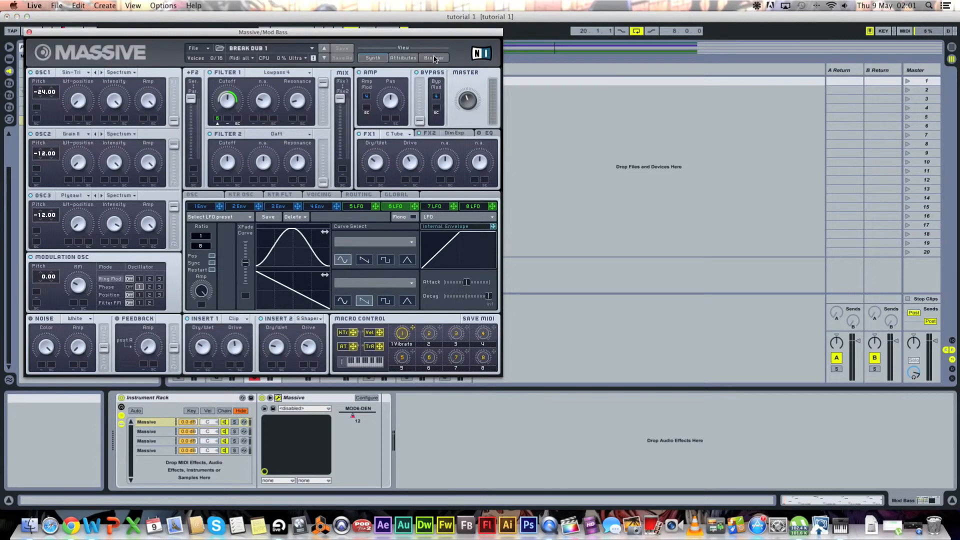
pyautogui.scroll(-15, 191, 245)
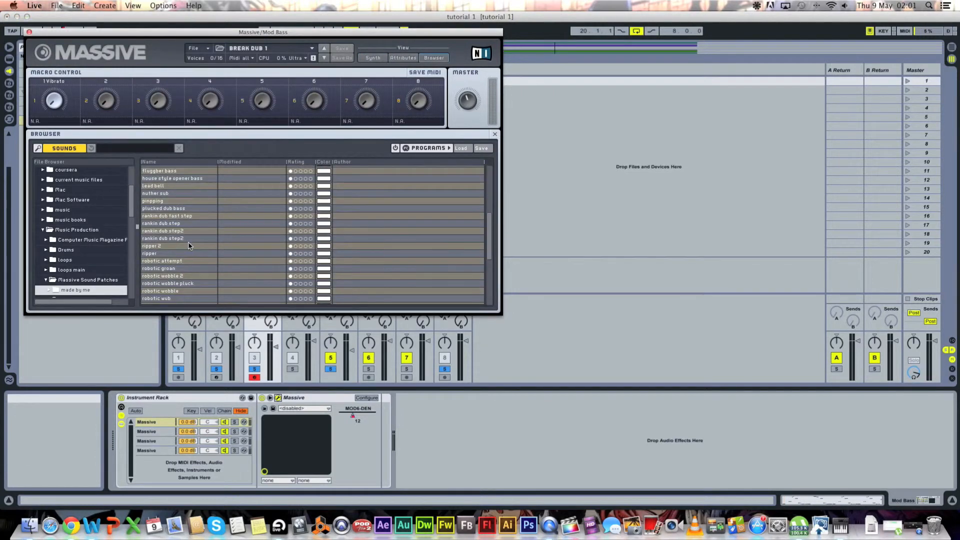
pyautogui.click(191, 242)
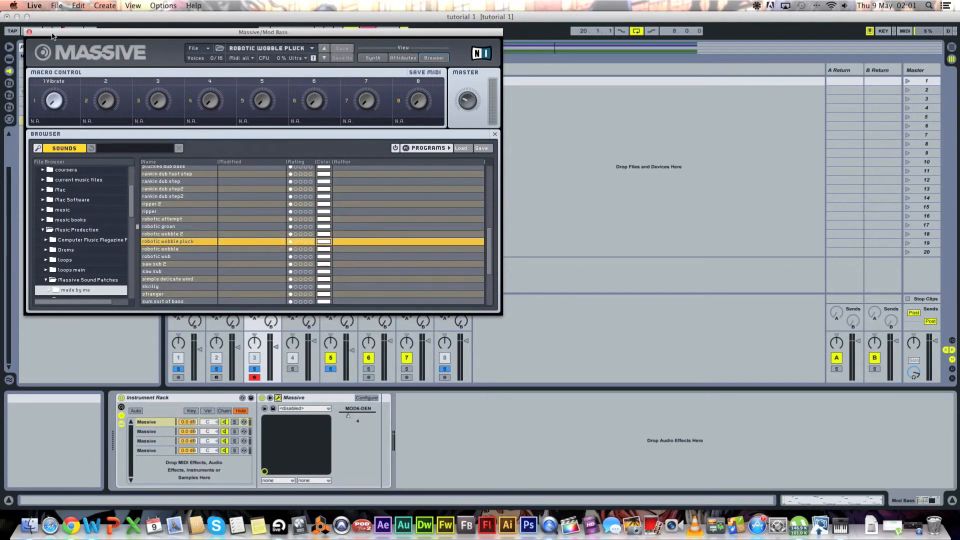
pyautogui.click(29, 32)
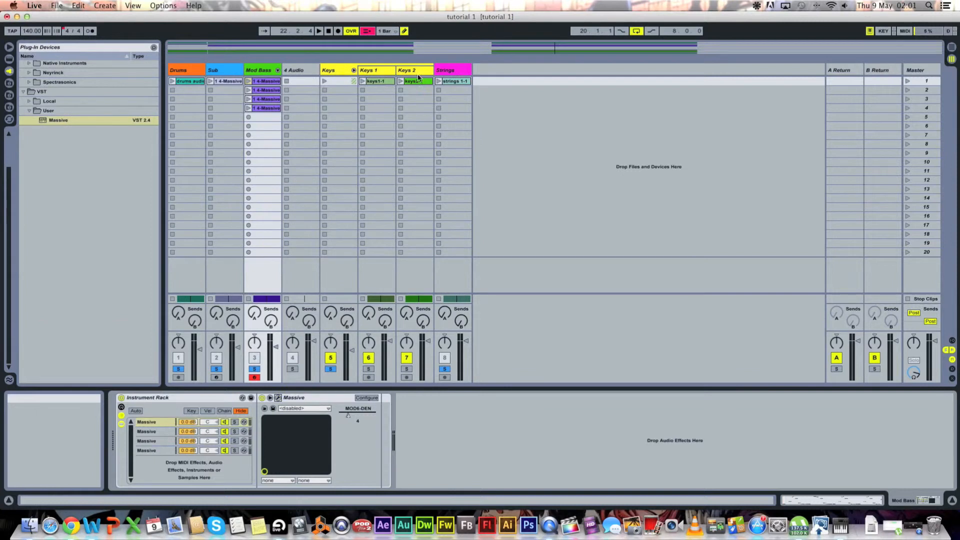
pyautogui.click(907, 82)
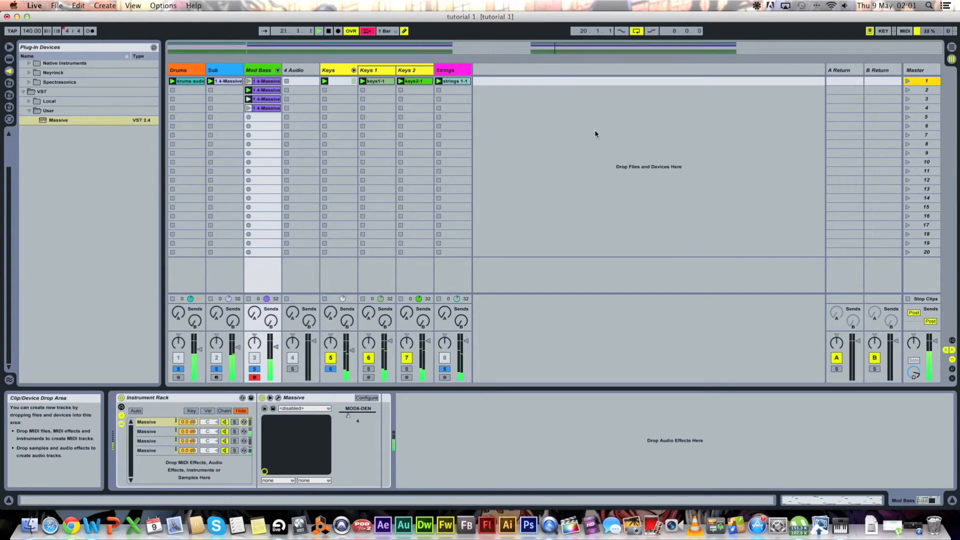
# Step: Select all four Mod Bass clips and set their follow action to No Action in the launch settings
pyautogui.click(273, 110)
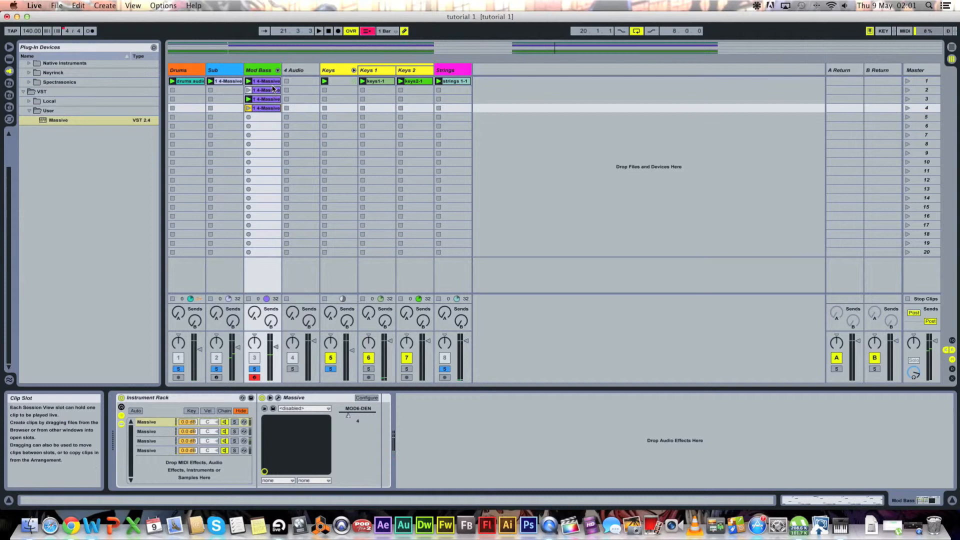
pyautogui.click(273, 83)
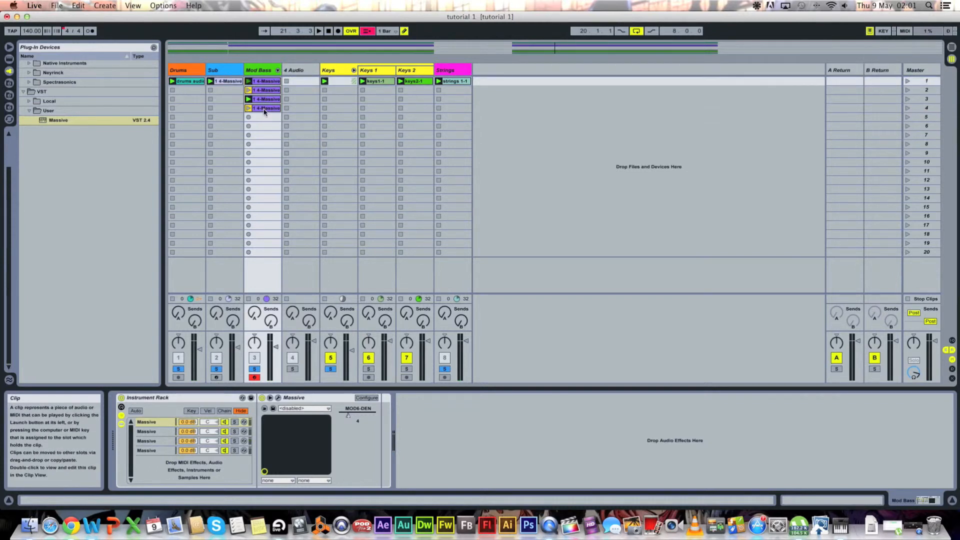
pyautogui.doubleClick(263, 82)
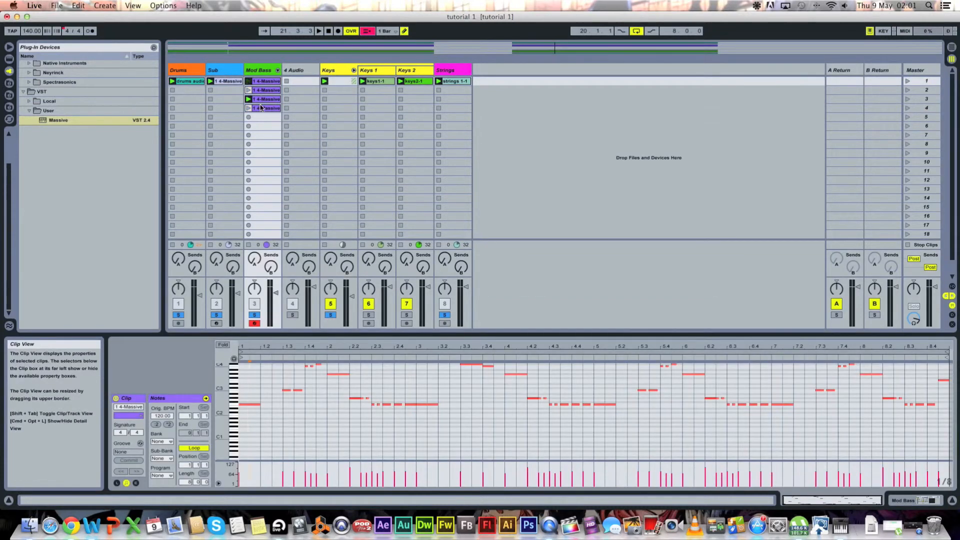
pyautogui.keyDown('shift'); pyautogui.click(263, 108); pyautogui.keyUp('shift')
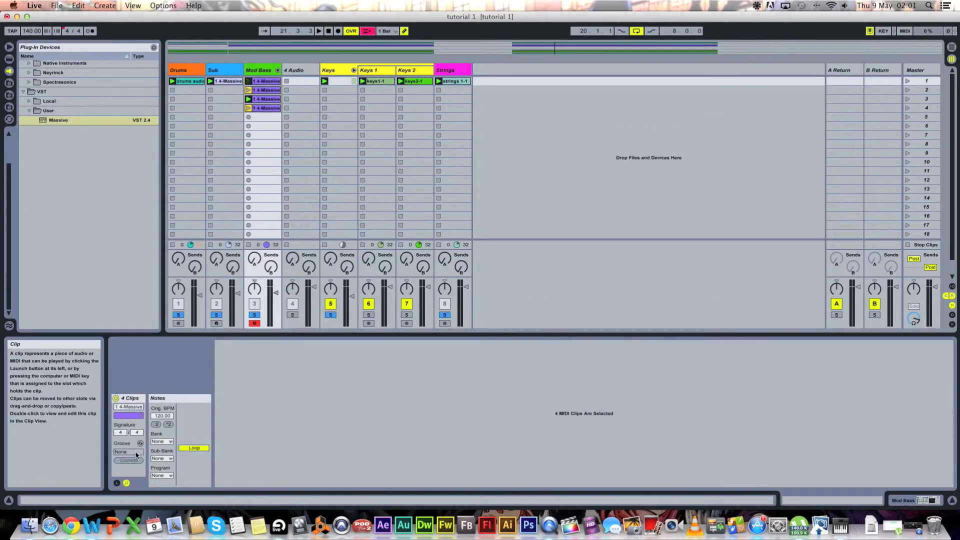
pyautogui.click(117, 484)
pyautogui.click(158, 474)
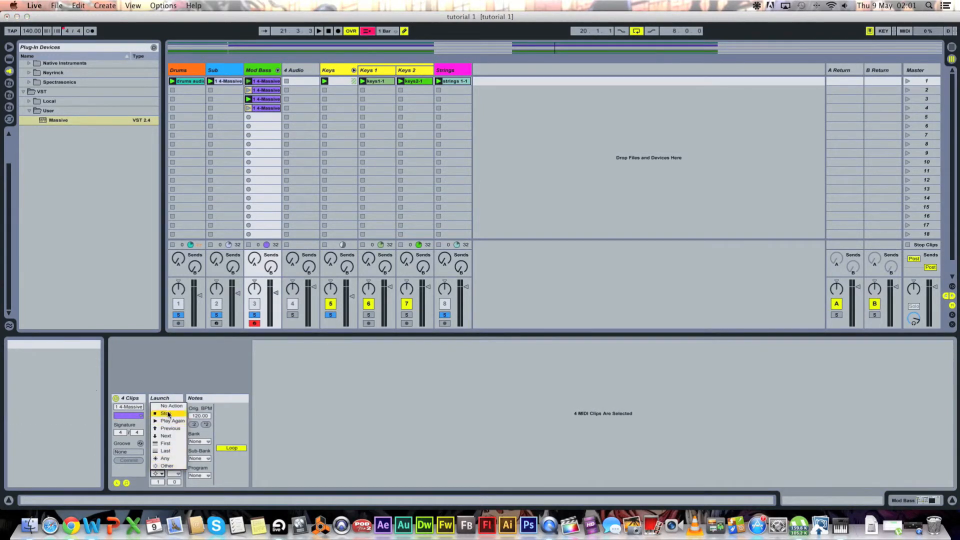
pyautogui.click(167, 406)
# Step: Launch the first scene to audition Mod Bass without follow actions, and open its second clip
pyautogui.click(908, 81)
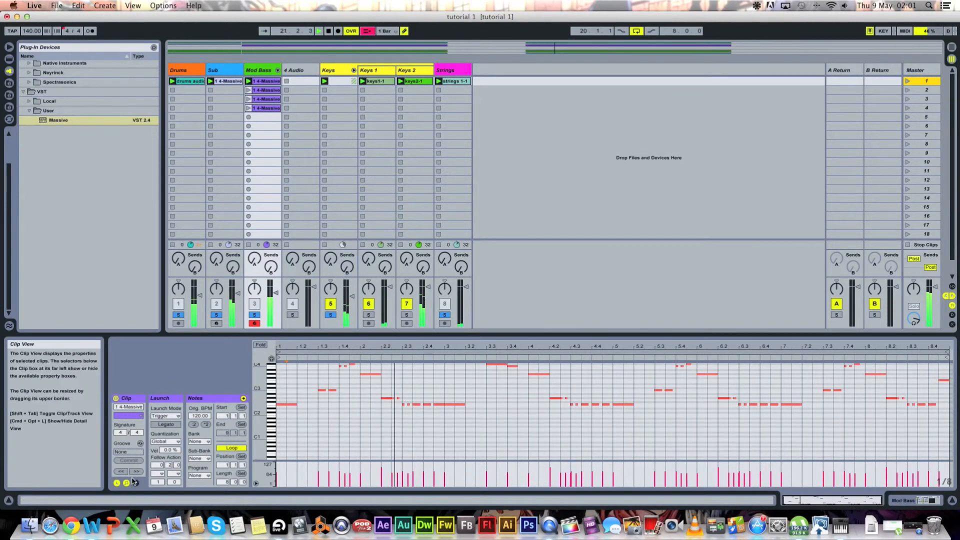
pyautogui.click(269, 92)
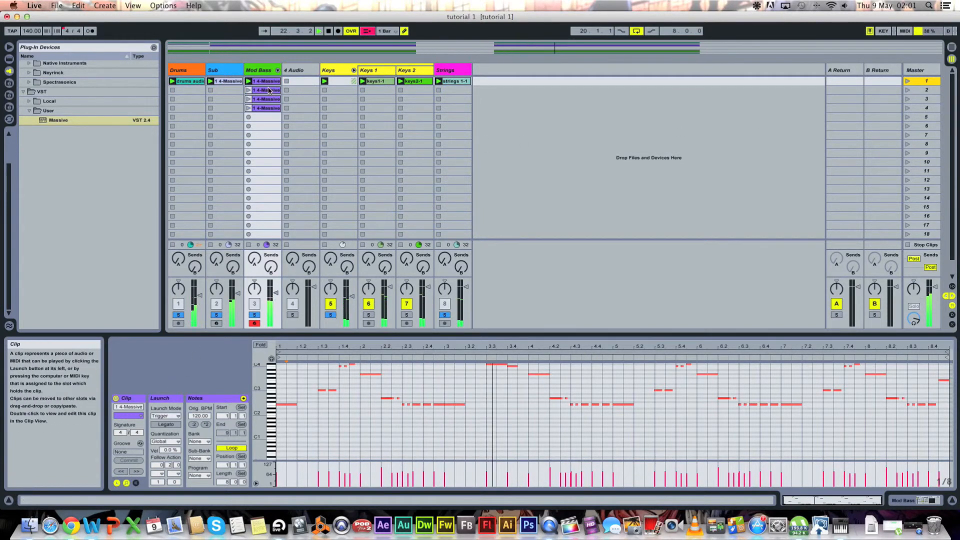
pyautogui.doubleClick(268, 93)
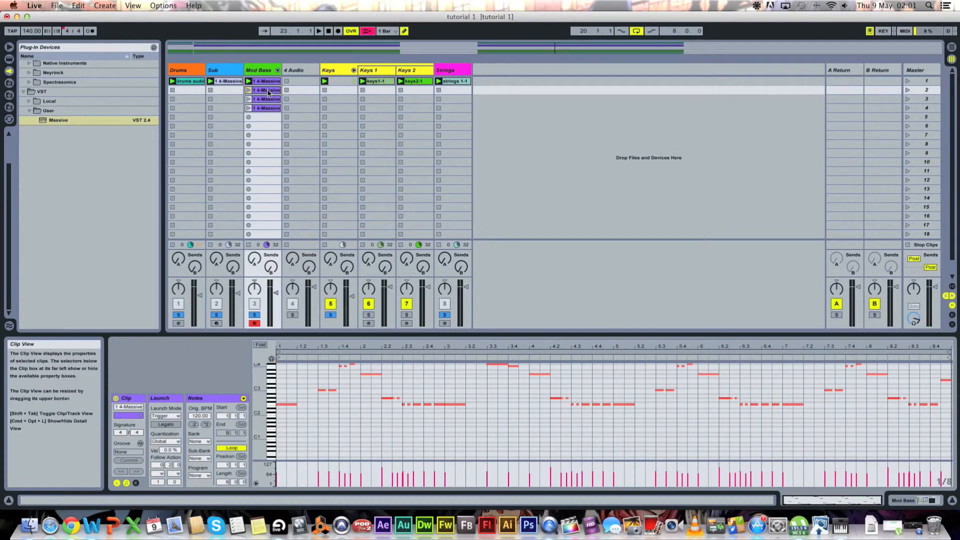
# Step: Change oscillator 1's wavetable to Silver in the second chain's Massive and close the plug-in window
pyautogui.click(266, 71)
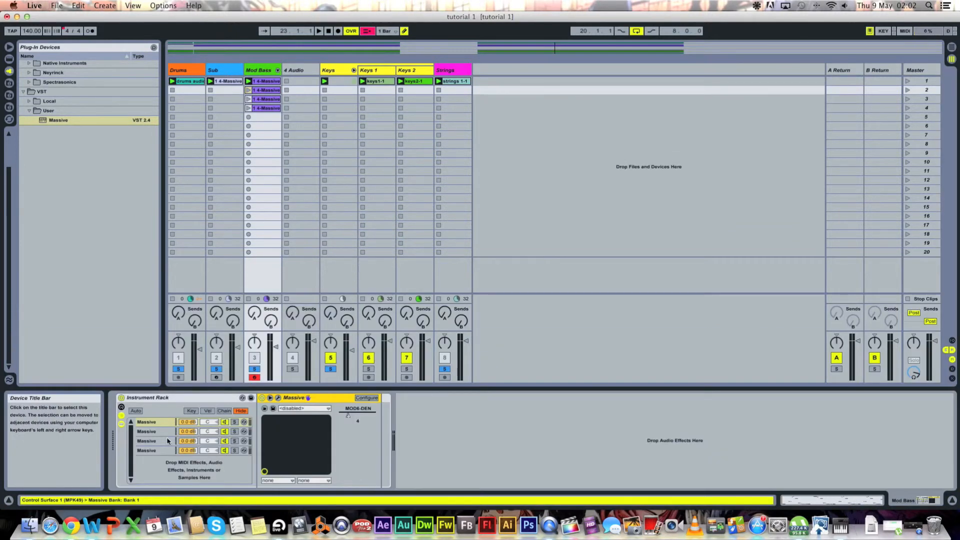
pyautogui.click(149, 432)
pyautogui.click(278, 398)
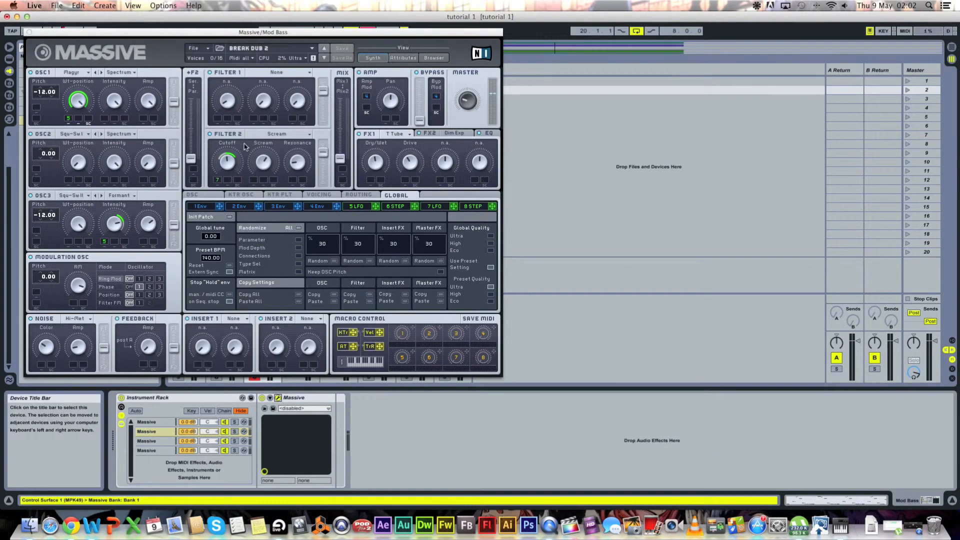
pyautogui.click(102, 73)
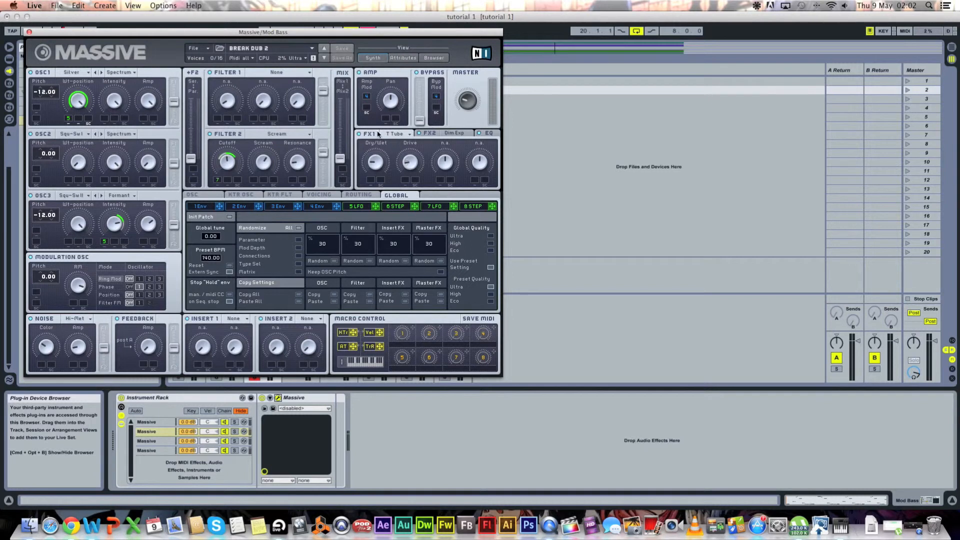
pyautogui.click(29, 33)
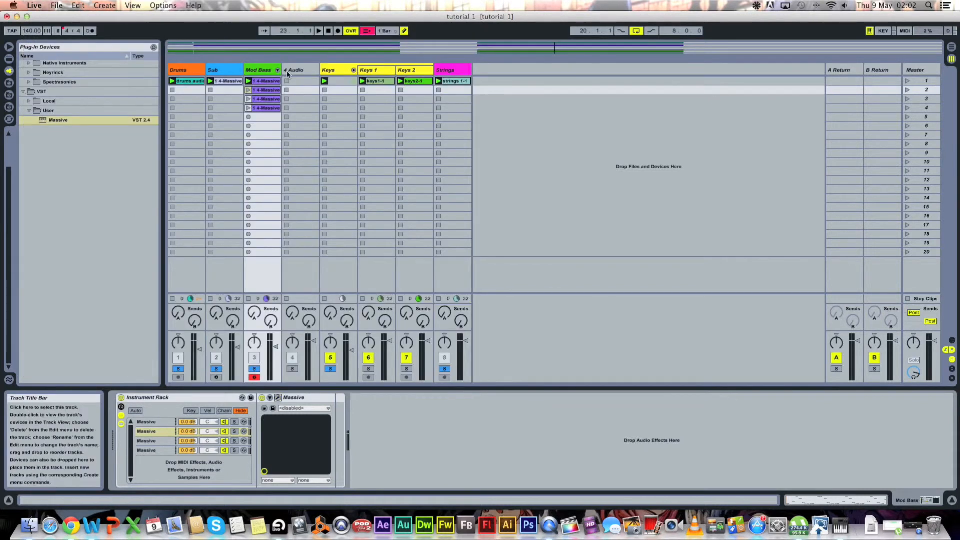
# Step: Launch the second Mod Bass clip, select all four Mod Bass clips and turn their follow action back on in the launch settings
pyautogui.click(250, 91)
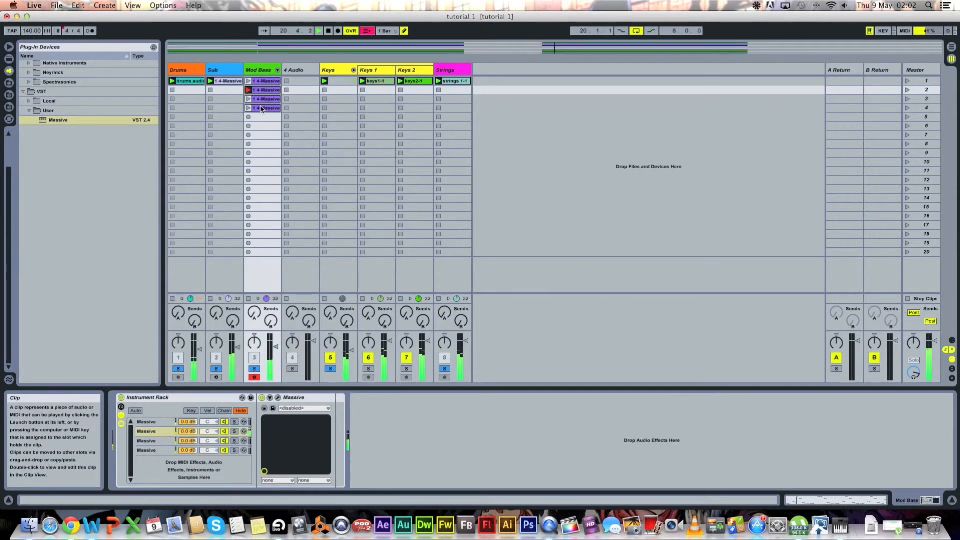
pyautogui.doubleClick(262, 108)
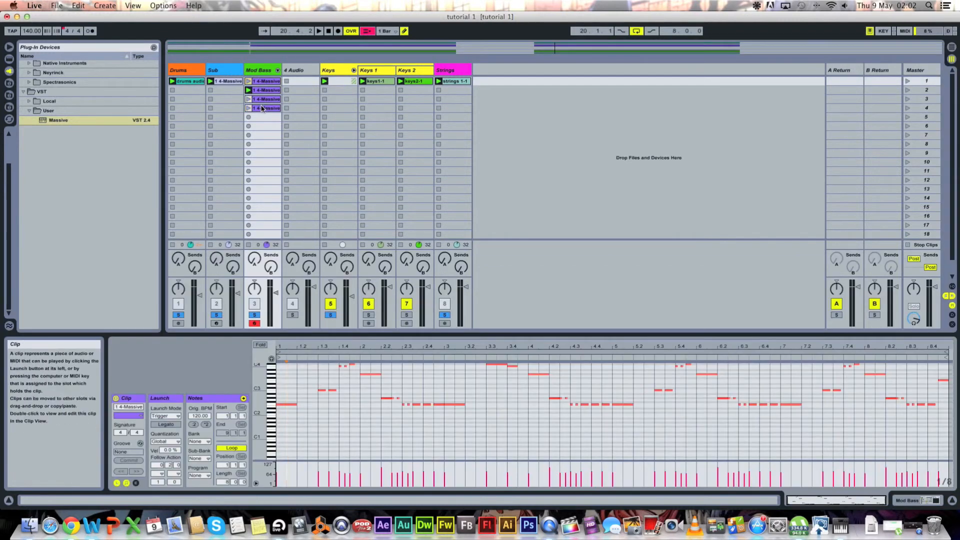
pyautogui.keyDown('shift'); pyautogui.click(261, 81); pyautogui.keyUp('shift')
pyautogui.click(116, 484)
pyautogui.click(117, 484)
pyautogui.click(160, 475)
pyautogui.click(165, 465)
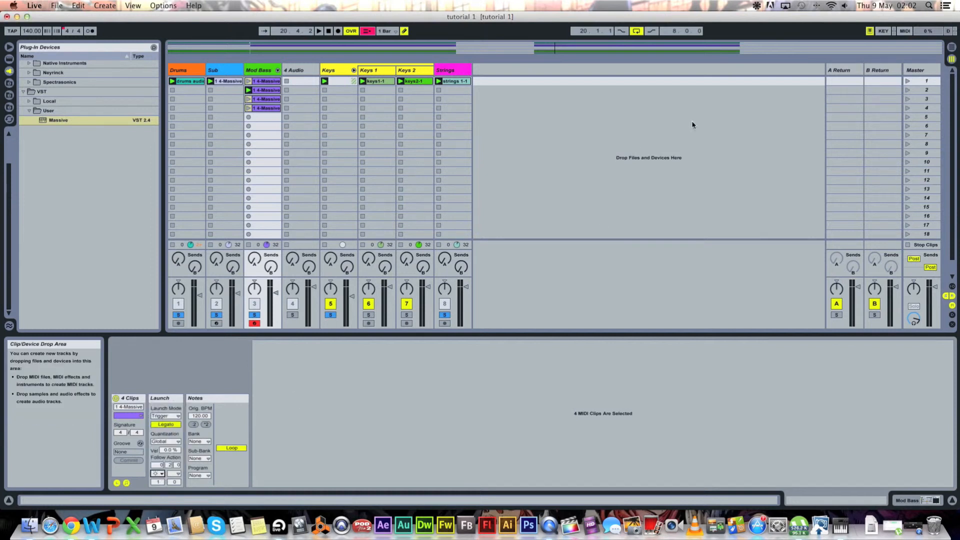
# Step: Launch the first scene and record it into the Arrangement over an eight-bar loop starting at bar 28
pyautogui.click(906, 81)
pyautogui.click(952, 46)
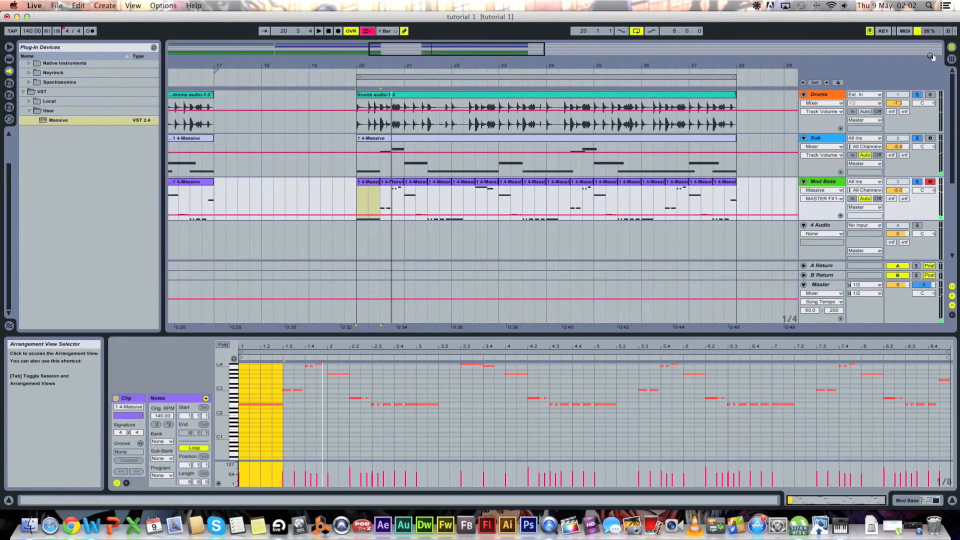
pyautogui.moveTo(511, 67); pyautogui.dragTo(621, 74)
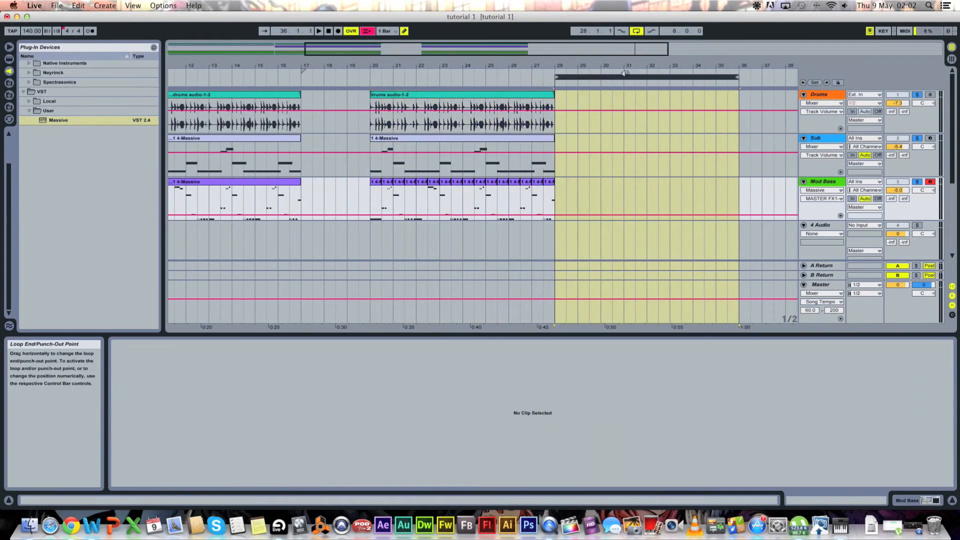
pyautogui.click(338, 31)
pyautogui.moveTo(538, 67); pyautogui.dragTo(472, 65)
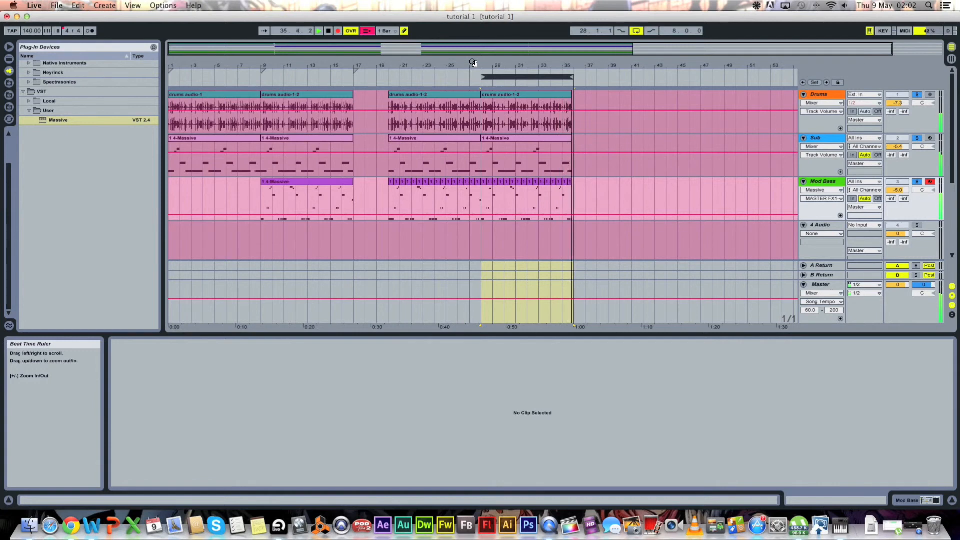
pyautogui.press('space')
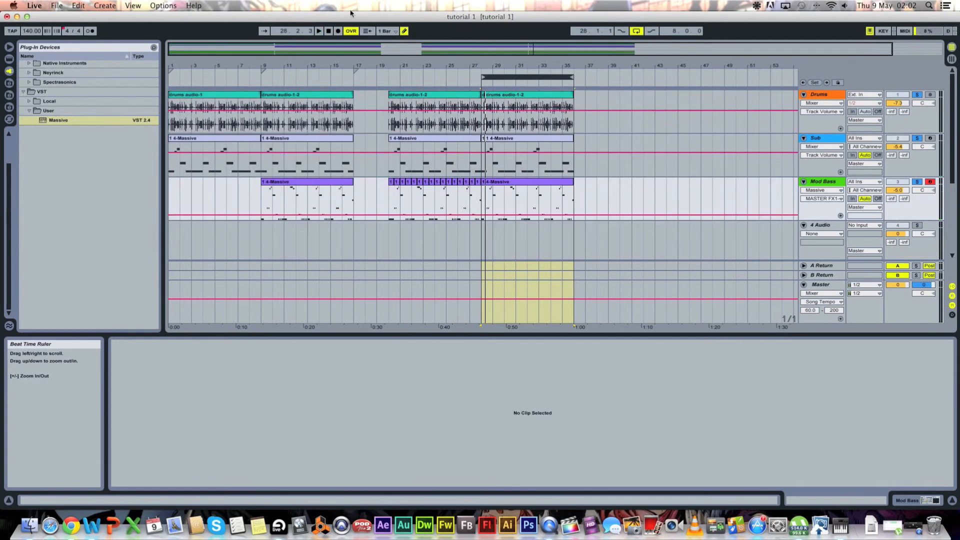
# Step: Undo the last recording pass and extend the loop start back to bar 20 so it covers both adjoining recorded sections
pyautogui.click(78, 6)
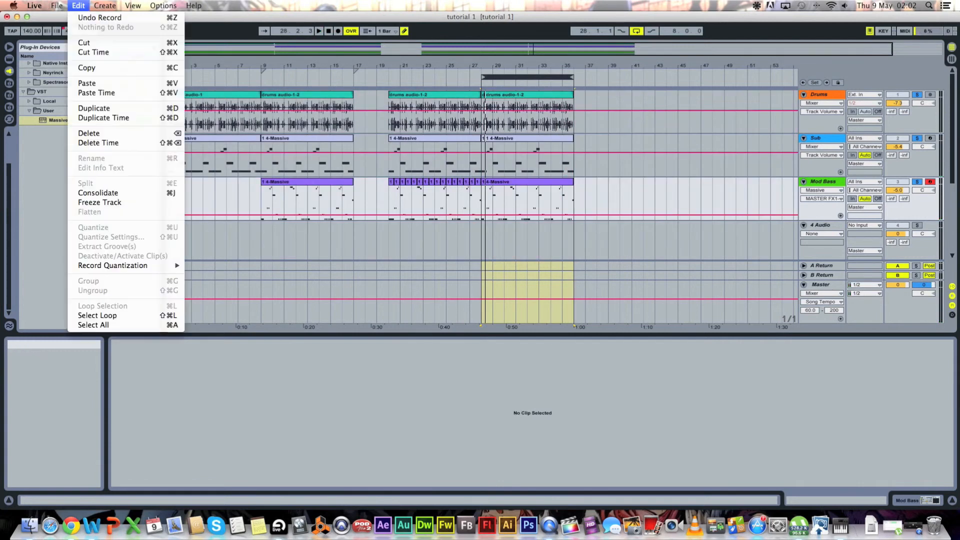
pyautogui.click(90, 17)
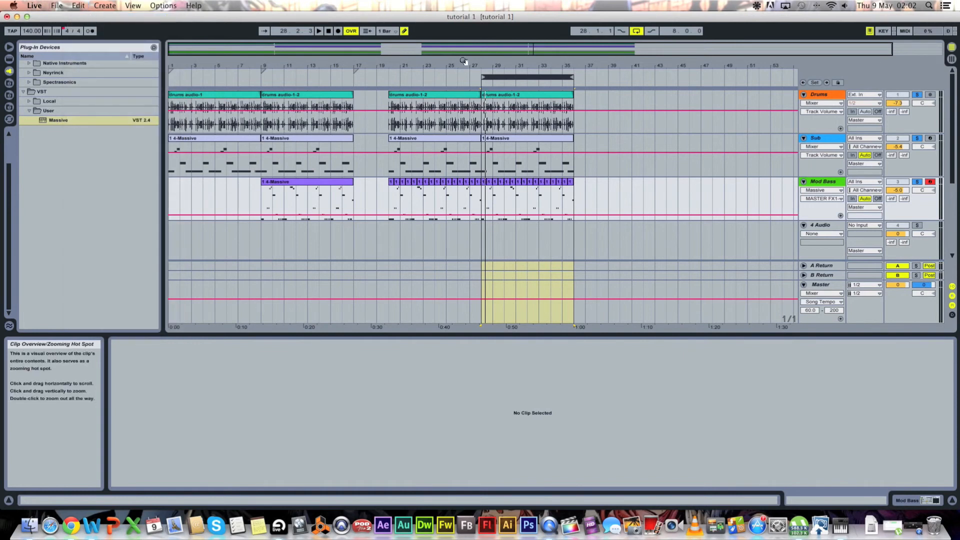
pyautogui.moveTo(483, 76); pyautogui.dragTo(393, 76)
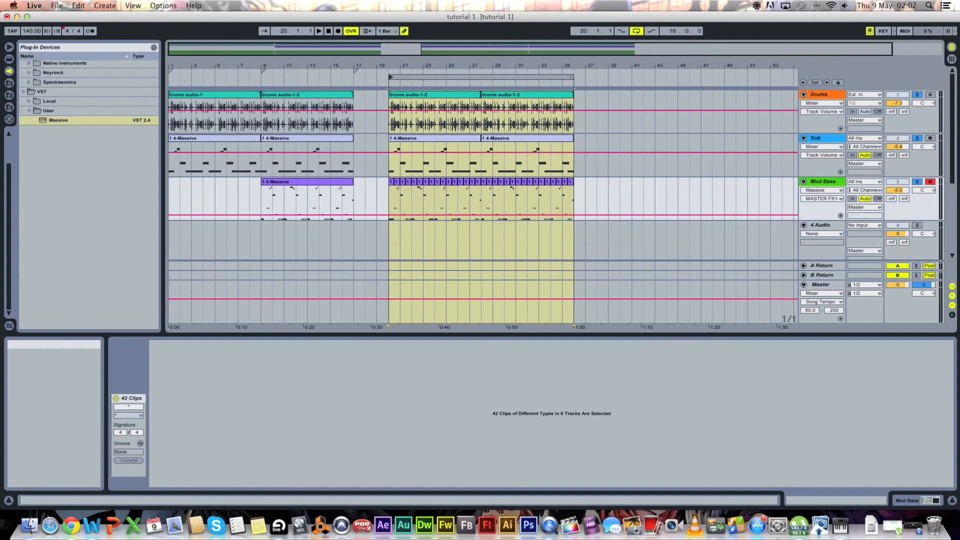
pyautogui.click(557, 524)
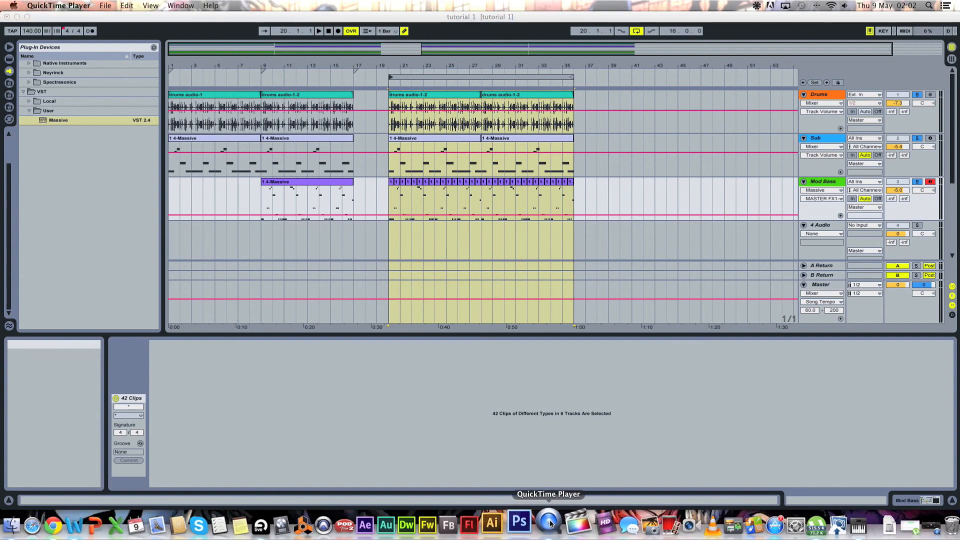
pyautogui.click(17, 17)
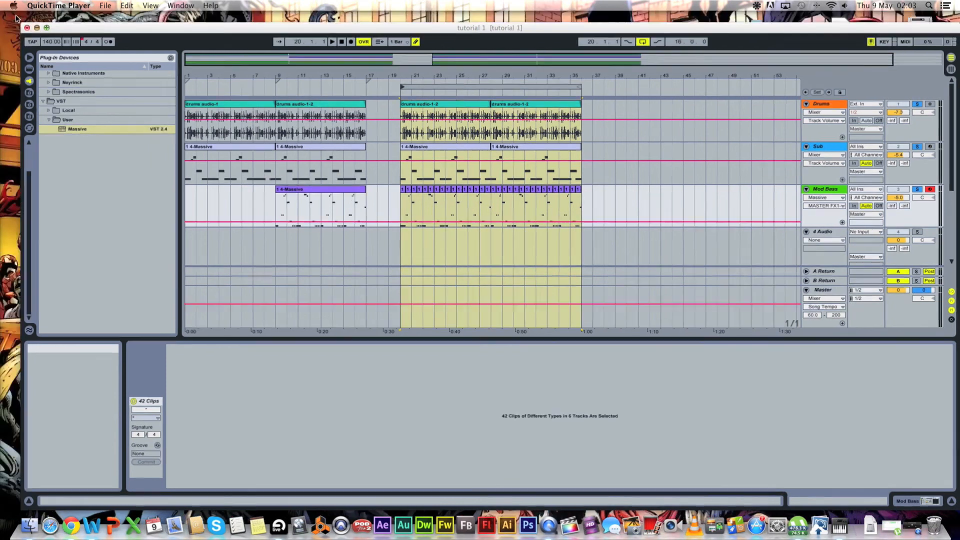
pyautogui.rightClick(539, 527)
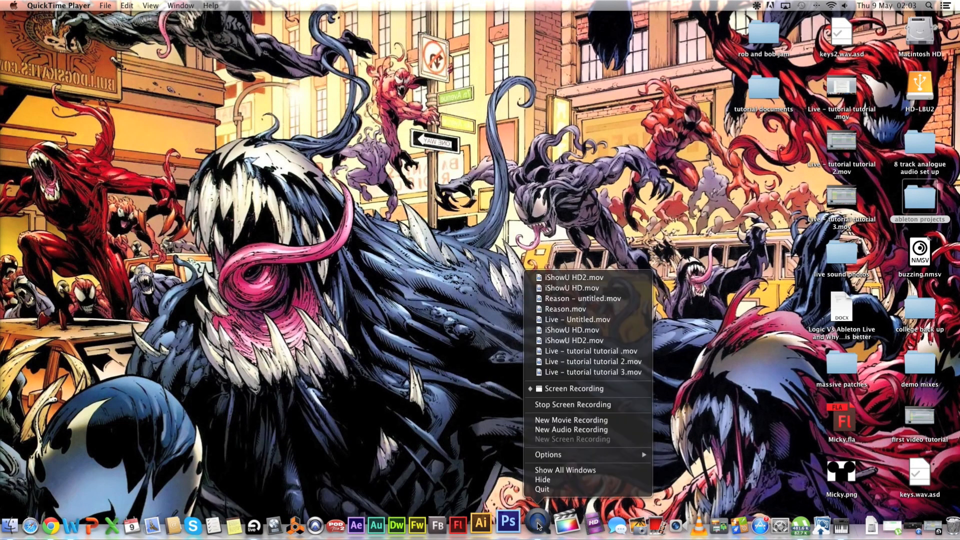